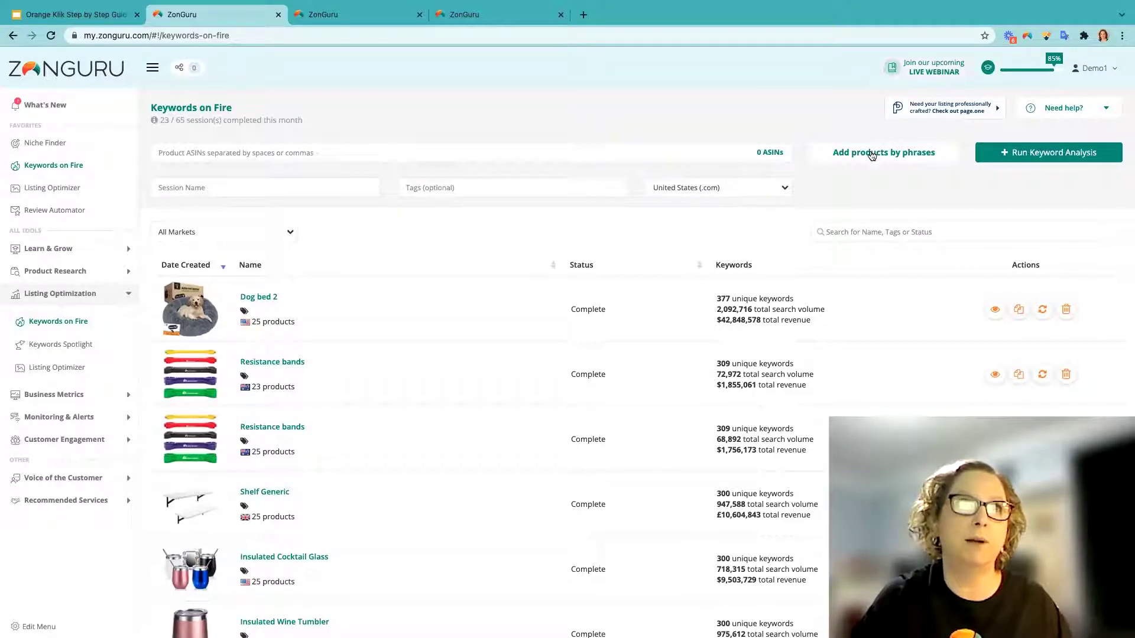
- Search for products to add by the phrase "counter shelf" in the United States (.com) marketplace
click(894, 168)
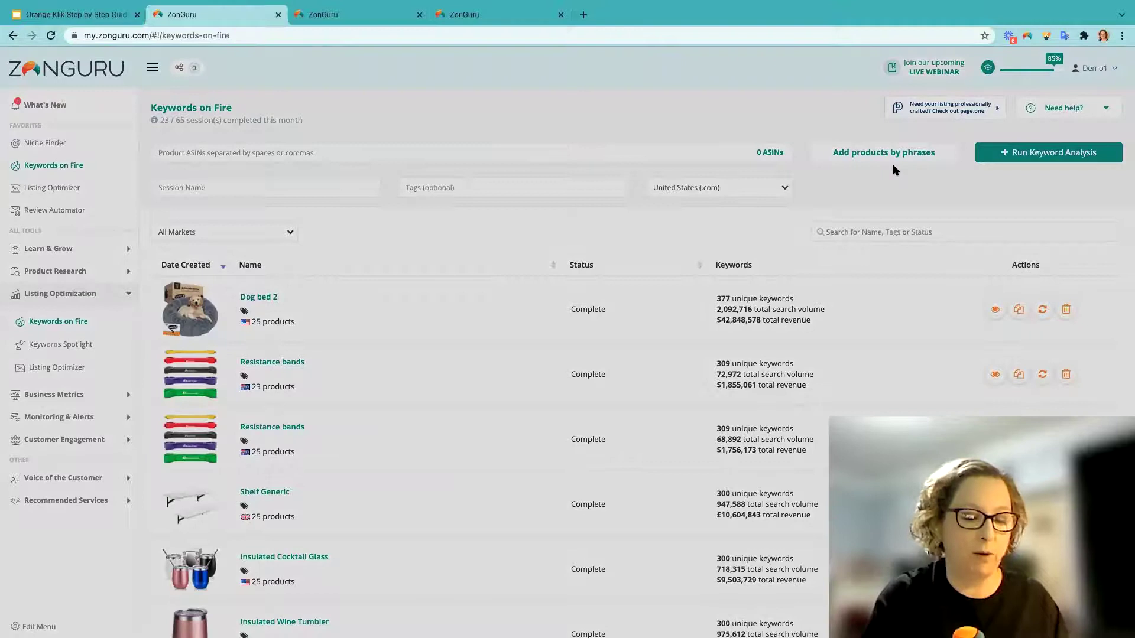
text(count)
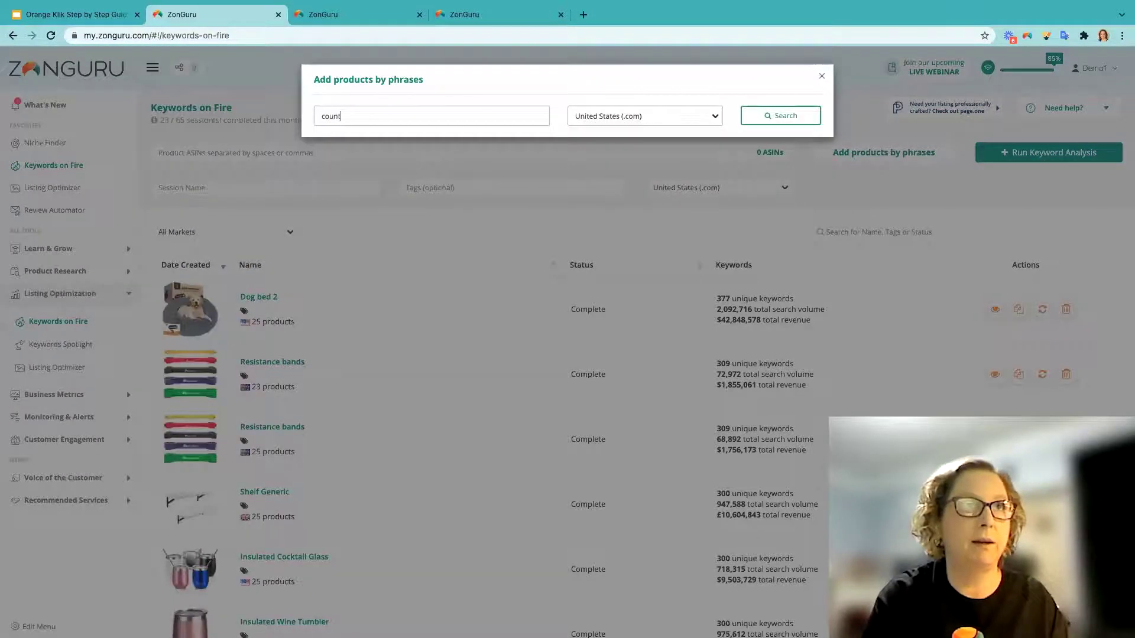
text(er shelf)
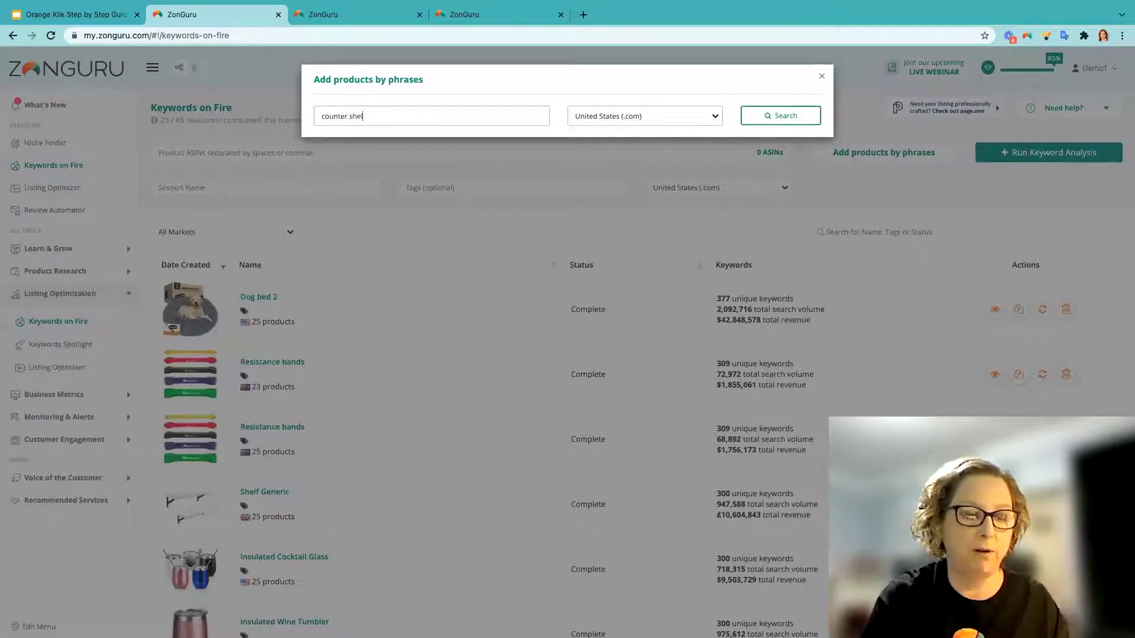
click(778, 118)
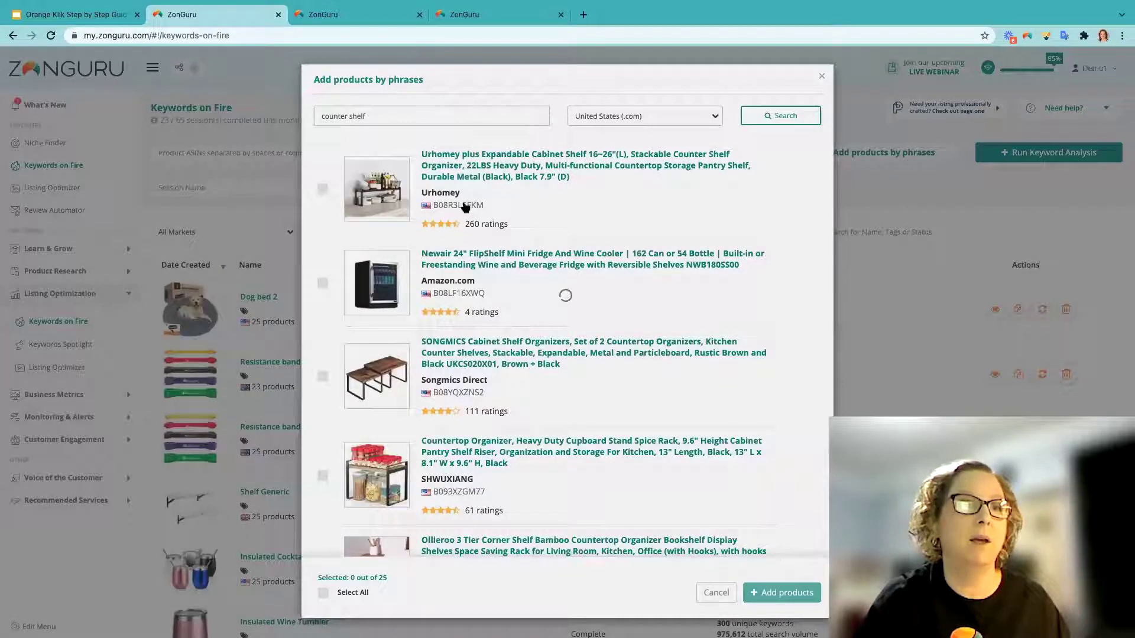
- Review the counter shelf product results and select all of them
scroll(507, 330, down, 1)
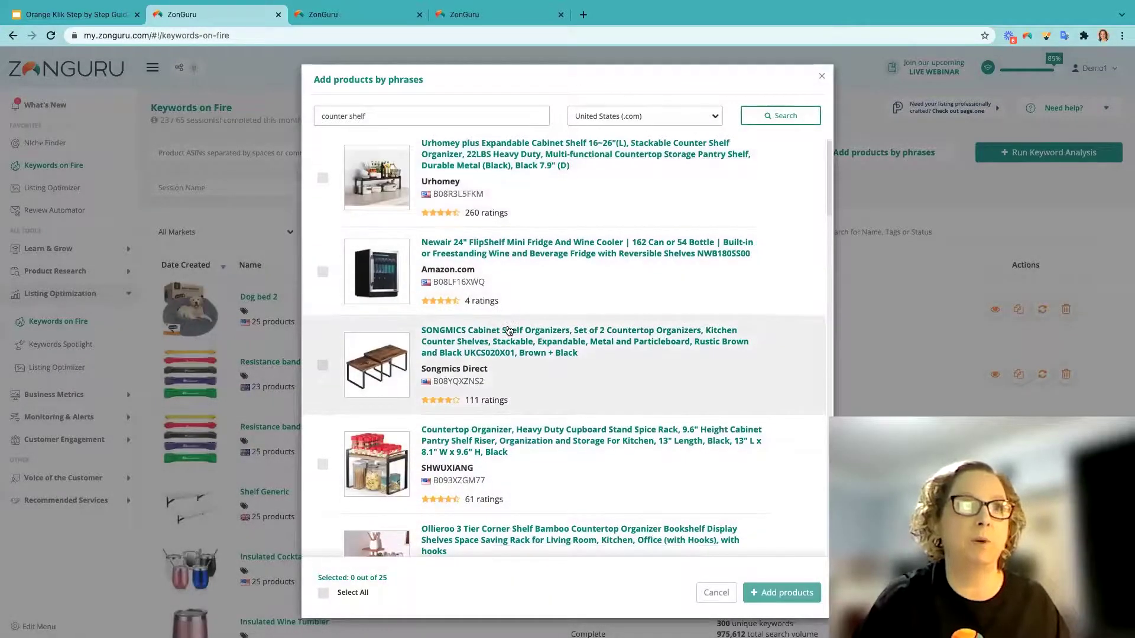
scroll(507, 329, down, 3)
scroll(410, 524, down, 10)
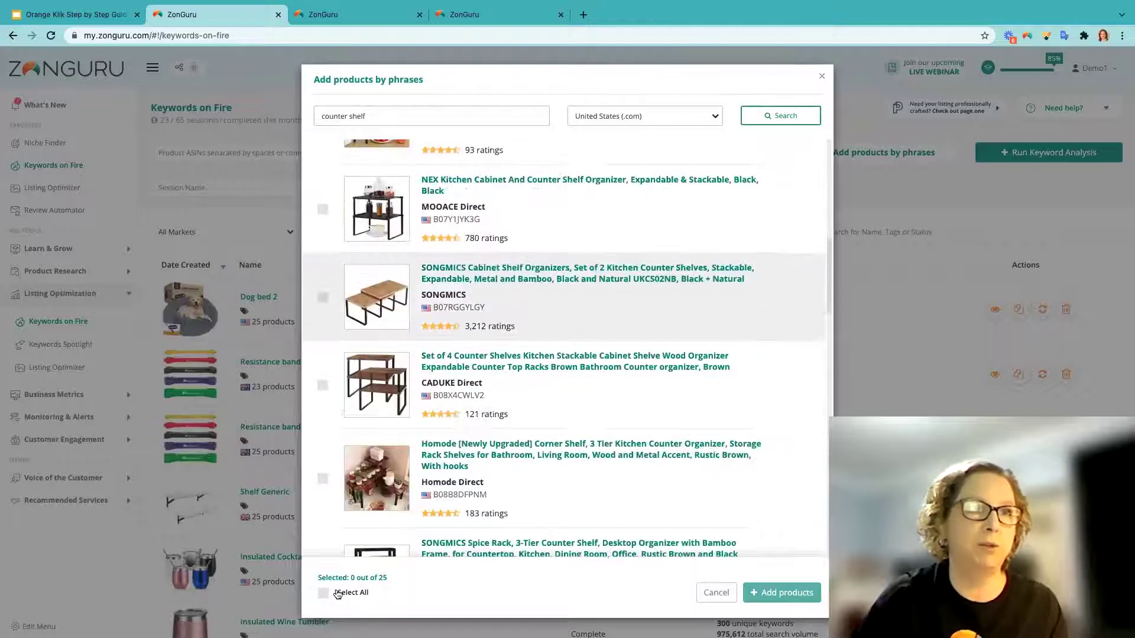
click(337, 594)
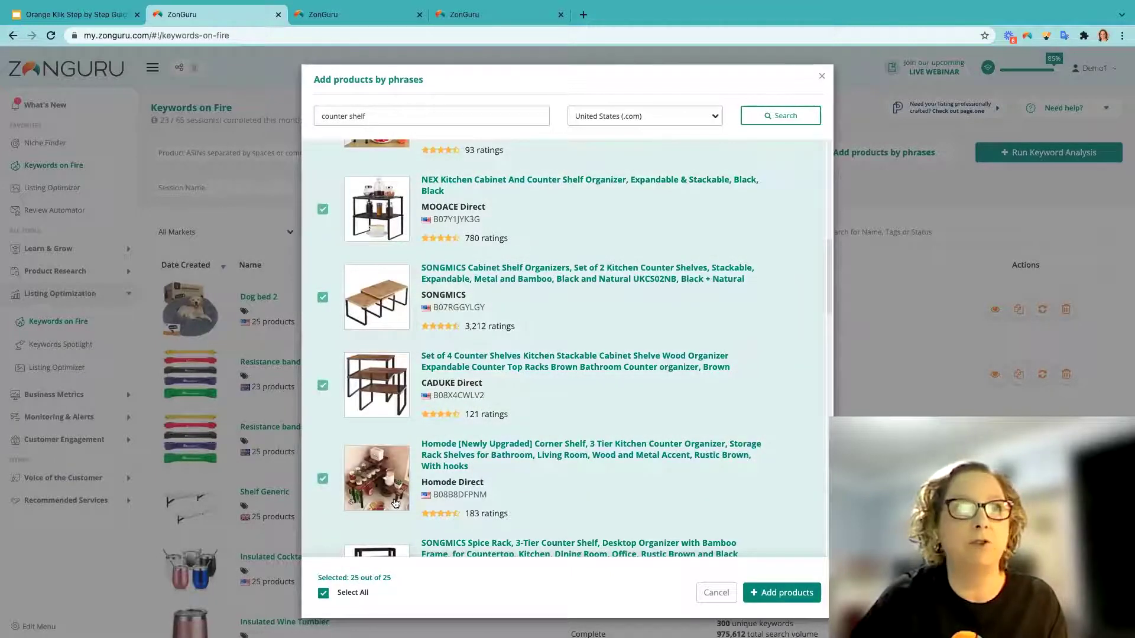
- Deselect the Rubbermaid scrubber, Amazon Basics shelving unit, DIY Epoxy Countertop Shelf and Yamazaki bath rack, and add the remaining products
scroll(396, 503, down, 12)
scroll(396, 504, down, 5)
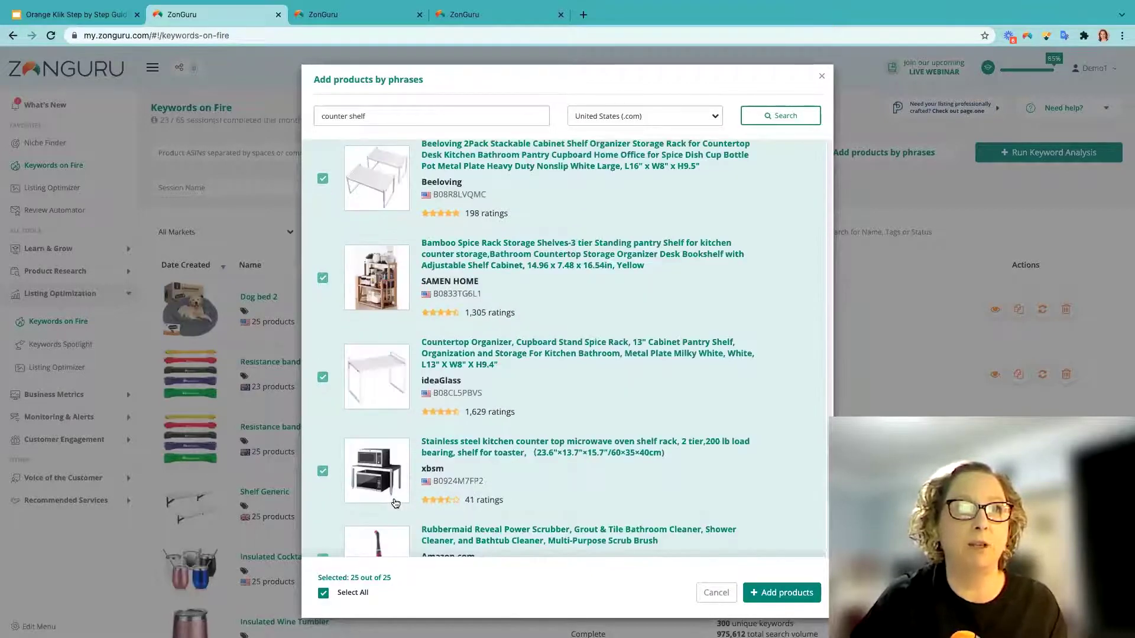
scroll(346, 443, down, 1)
scroll(480, 511, down, 2)
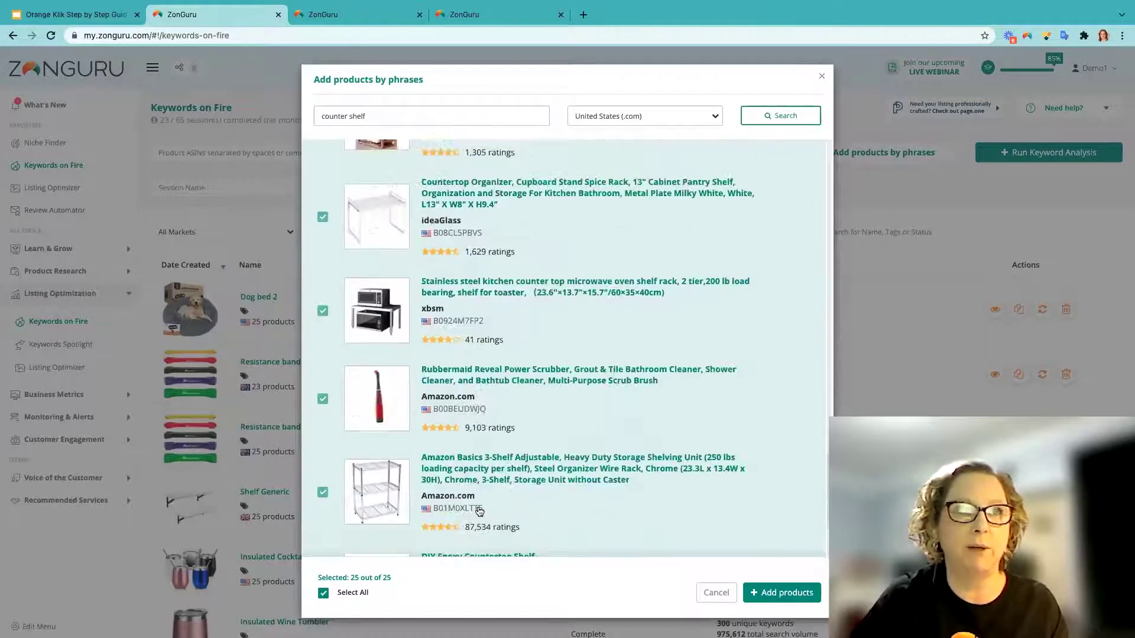
scroll(470, 507, down, 3)
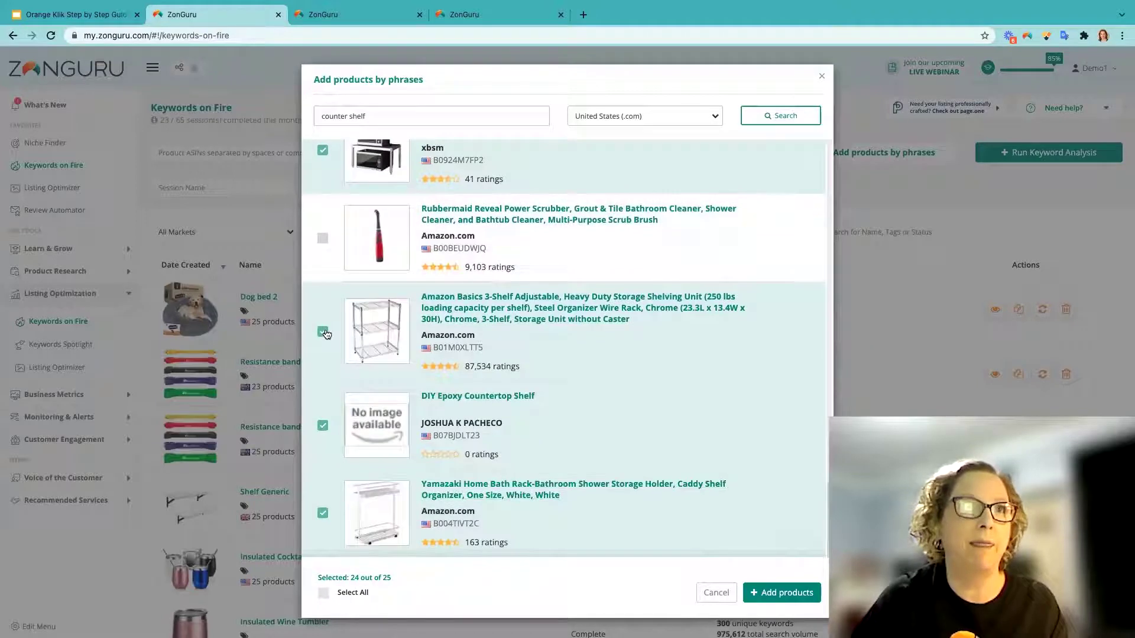
click(323, 332)
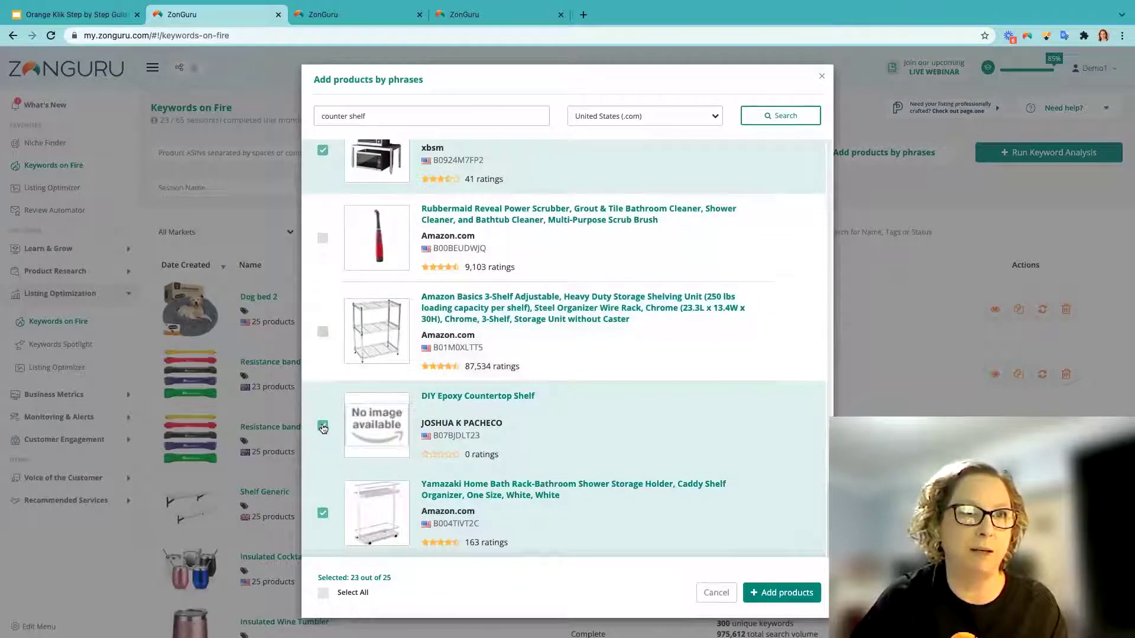
click(323, 427)
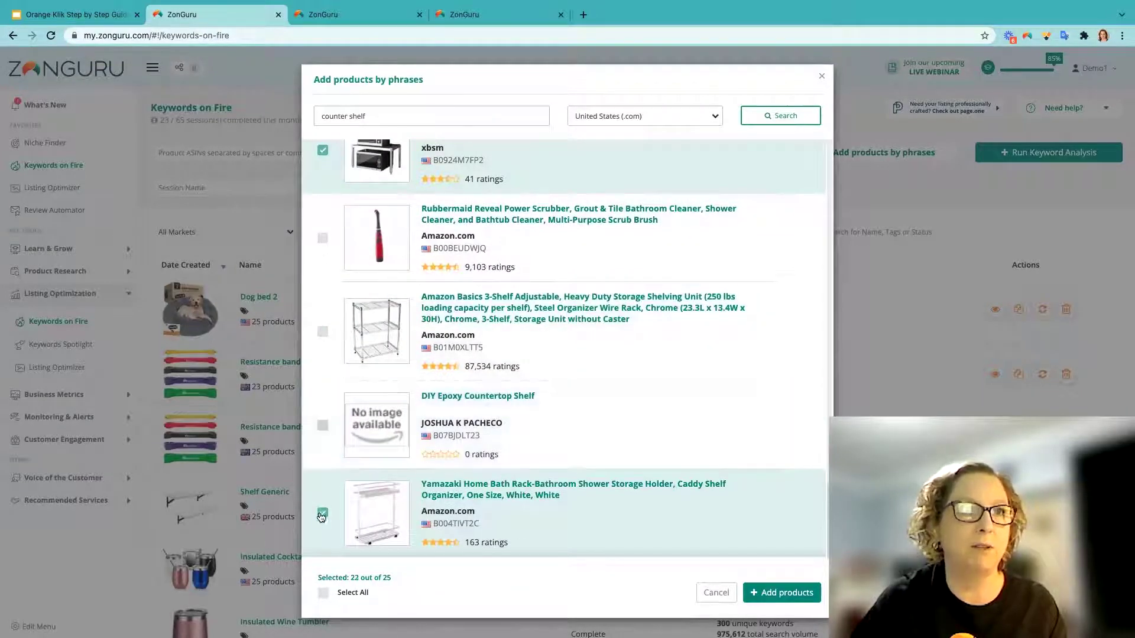
click(322, 514)
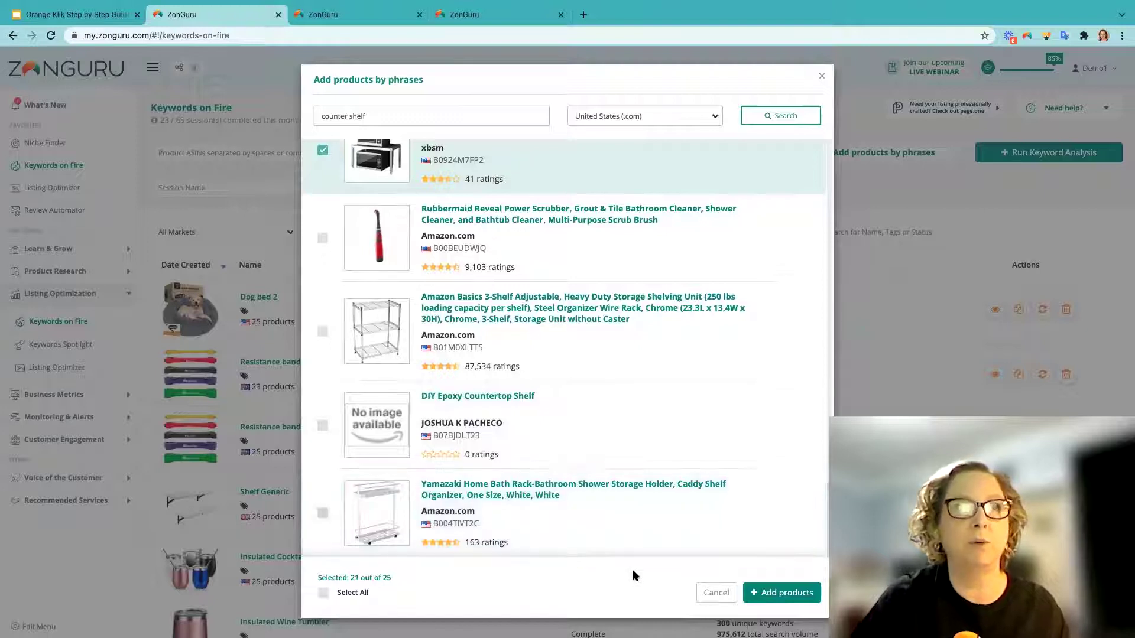
click(778, 593)
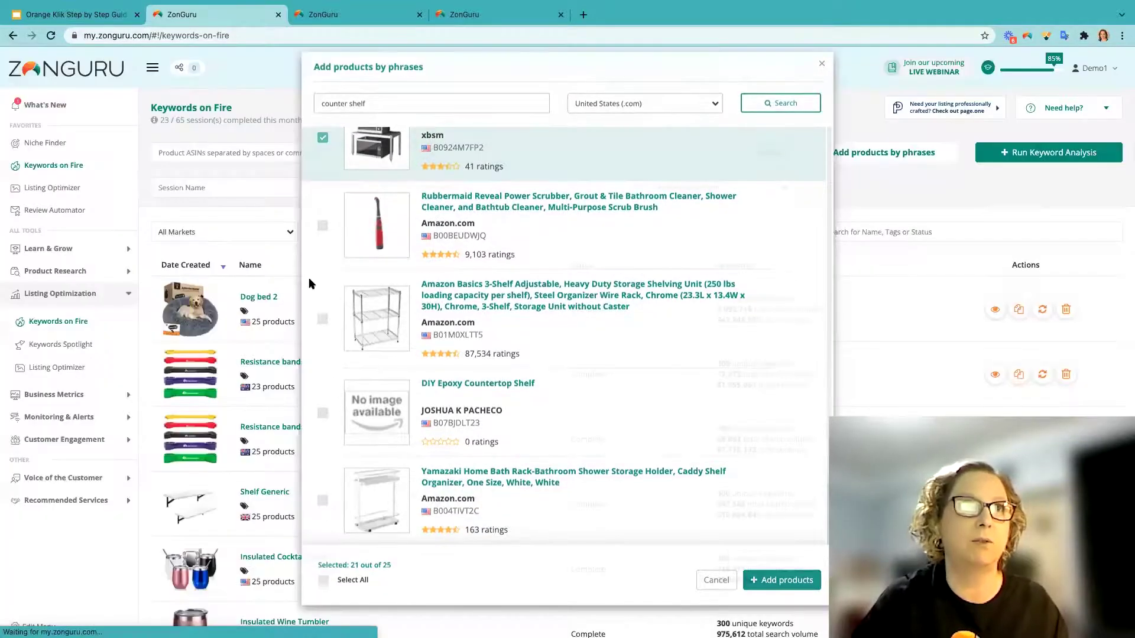
- Name the session "counter shelf" and run the keyword analysis
click(262, 189)
text(counter shelf)
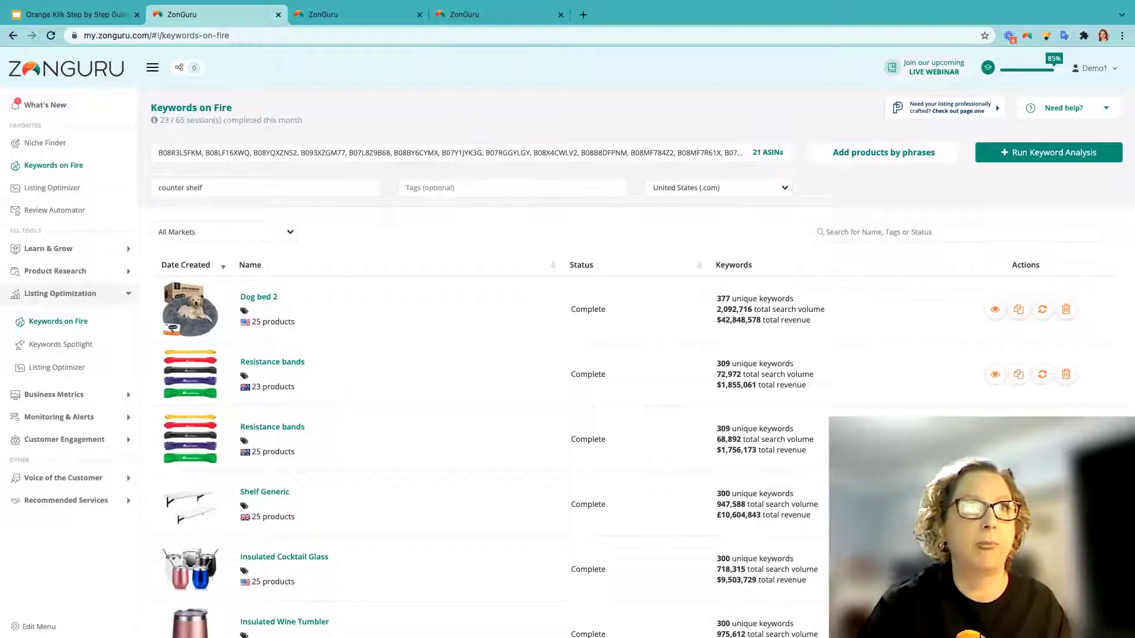
click(1055, 154)
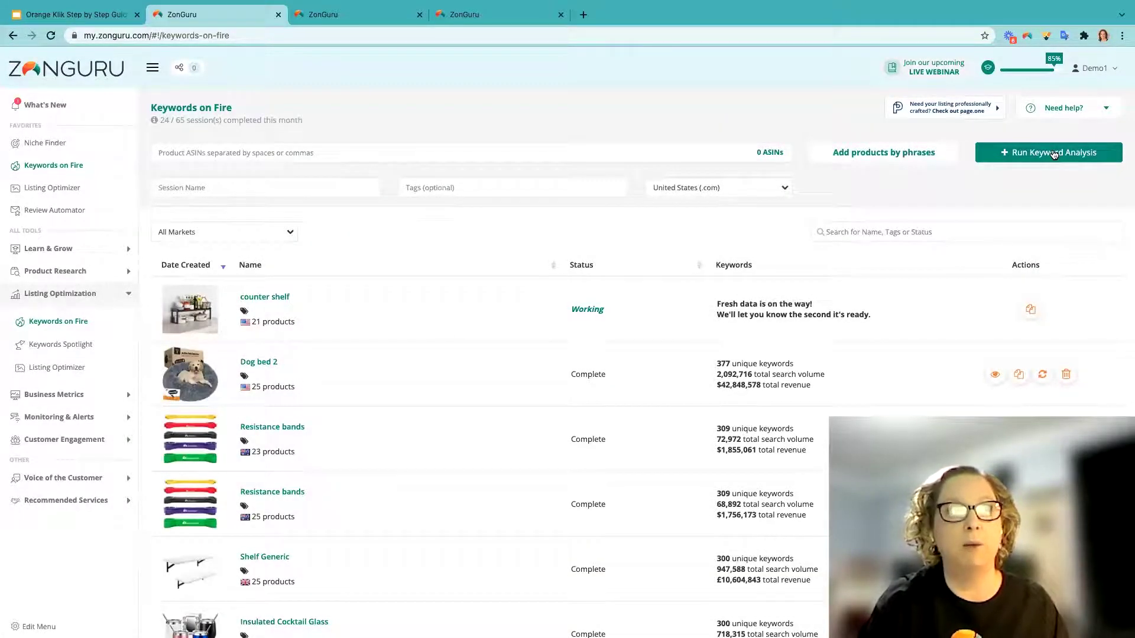
- Switch to the already completed Counter Shelf analysis and sort its keywords by search volume, highest first
scroll(769, 71, down, 1)
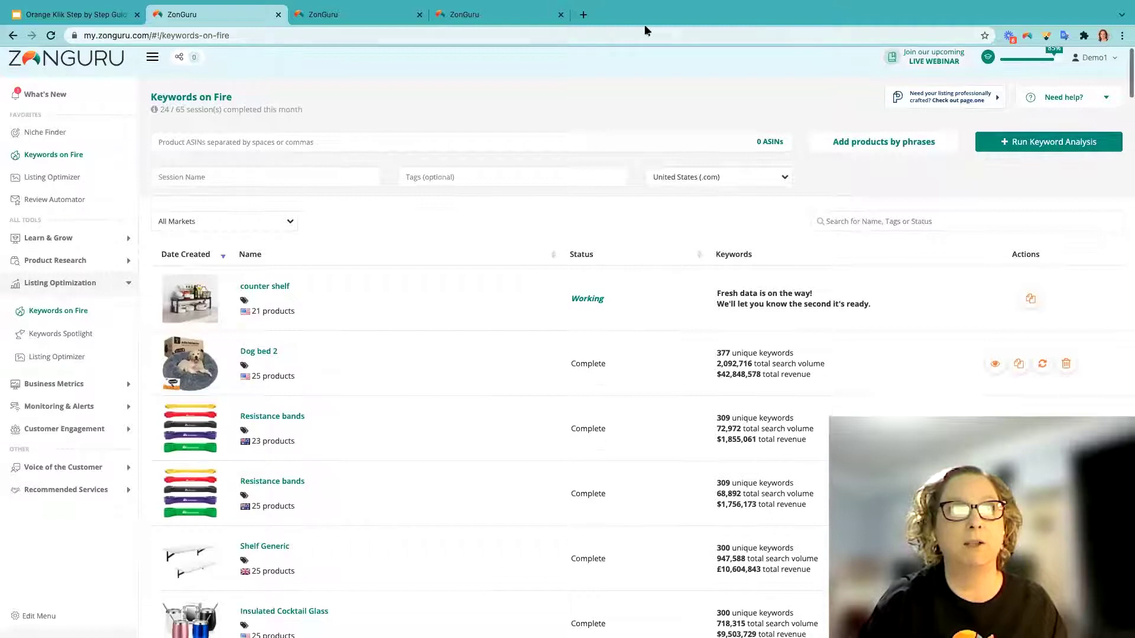
click(331, 19)
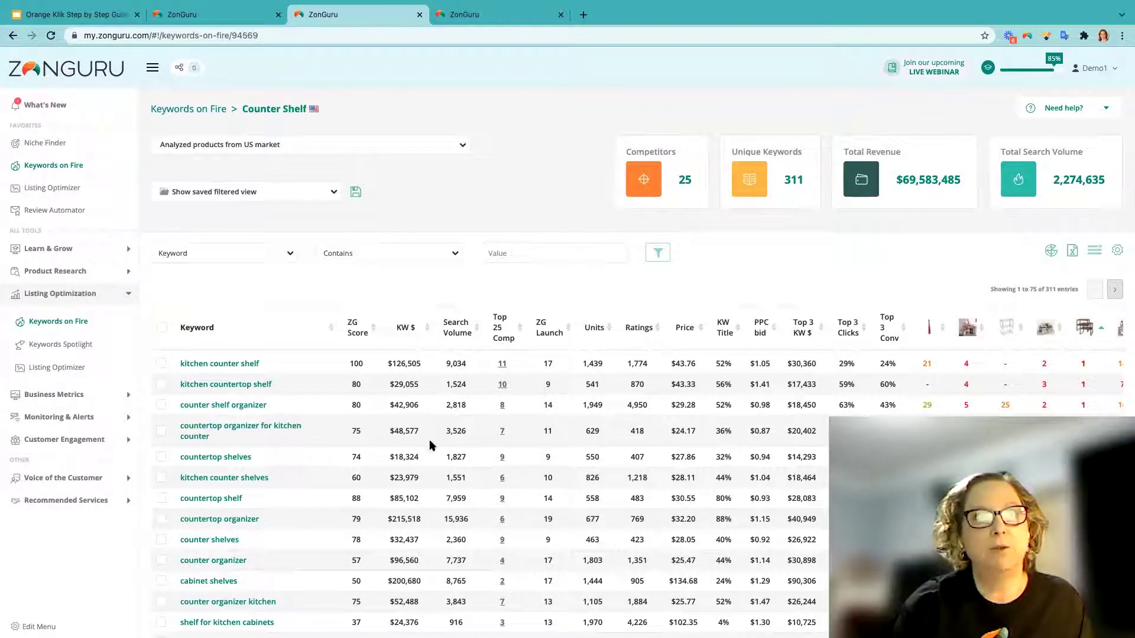
mouse_move(456, 330)
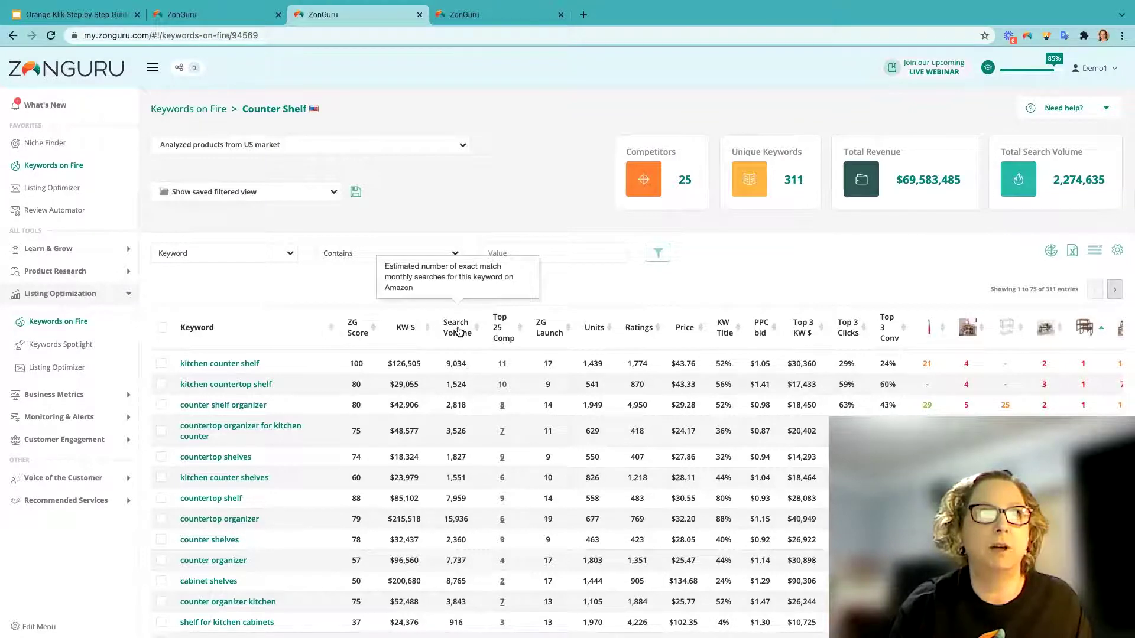
click(459, 331)
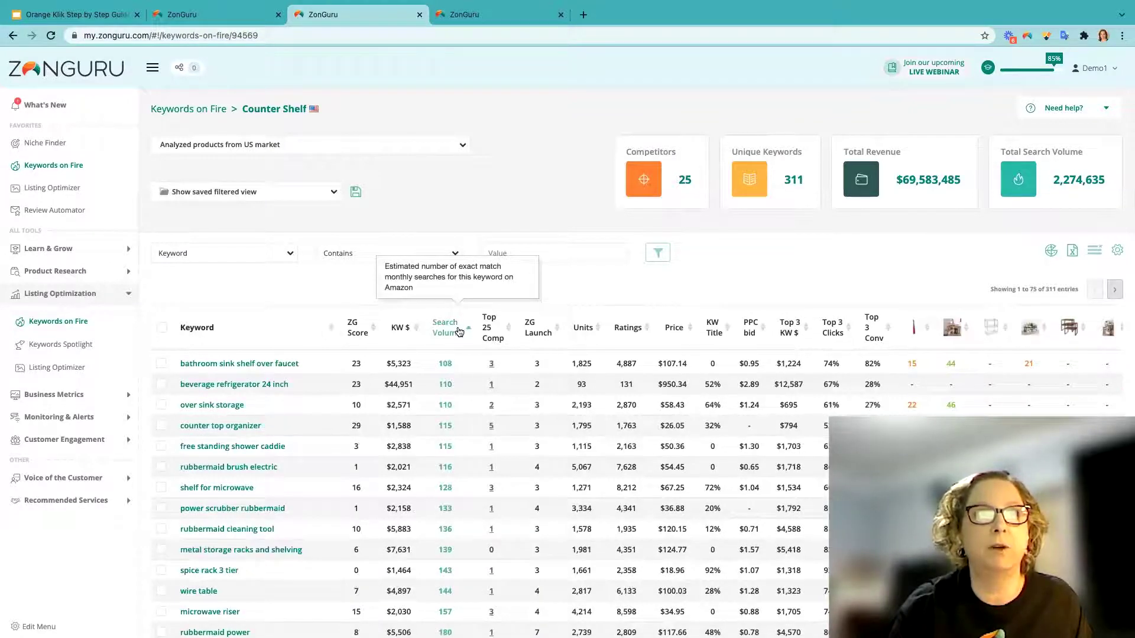
click(459, 332)
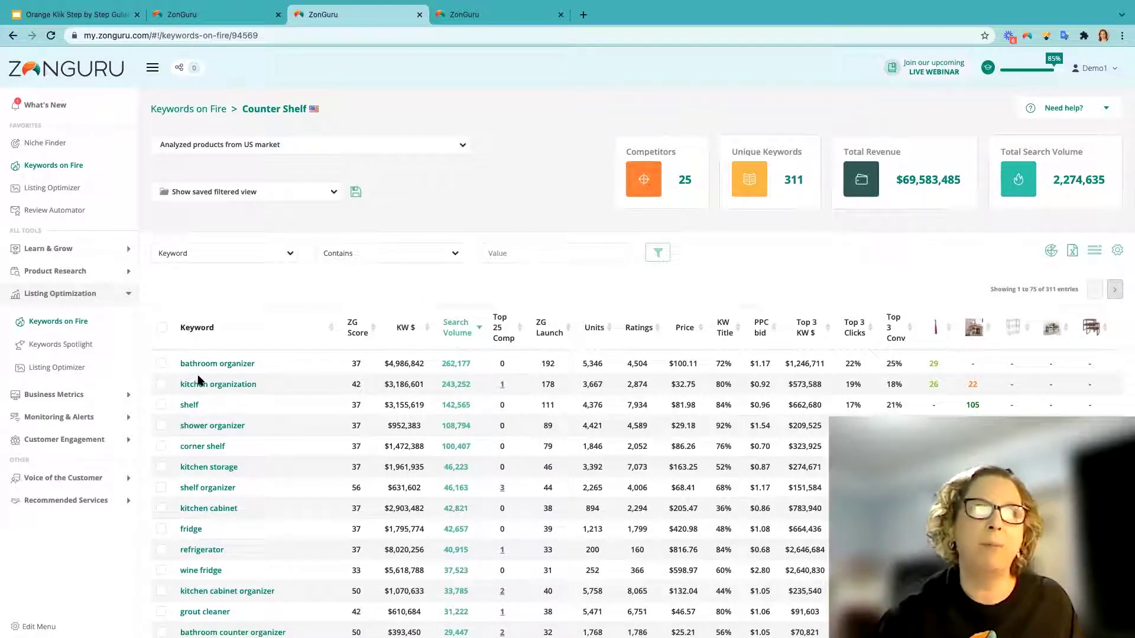
- Hide the "bathroom organizer" keyword row from the Counter Shelf results
click(160, 362)
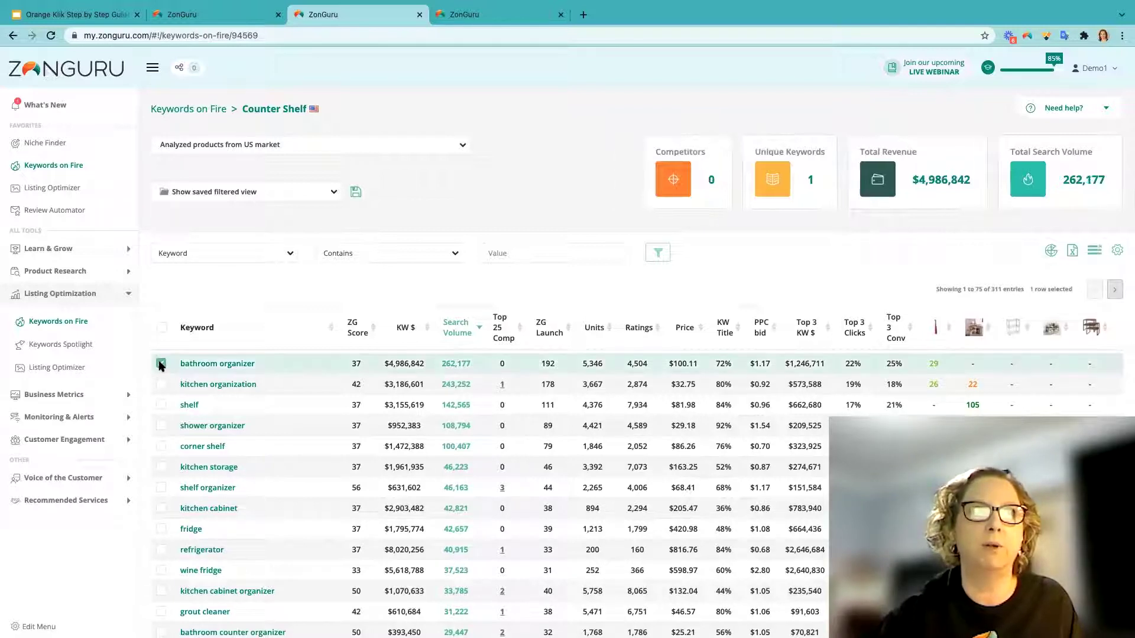
click(1092, 253)
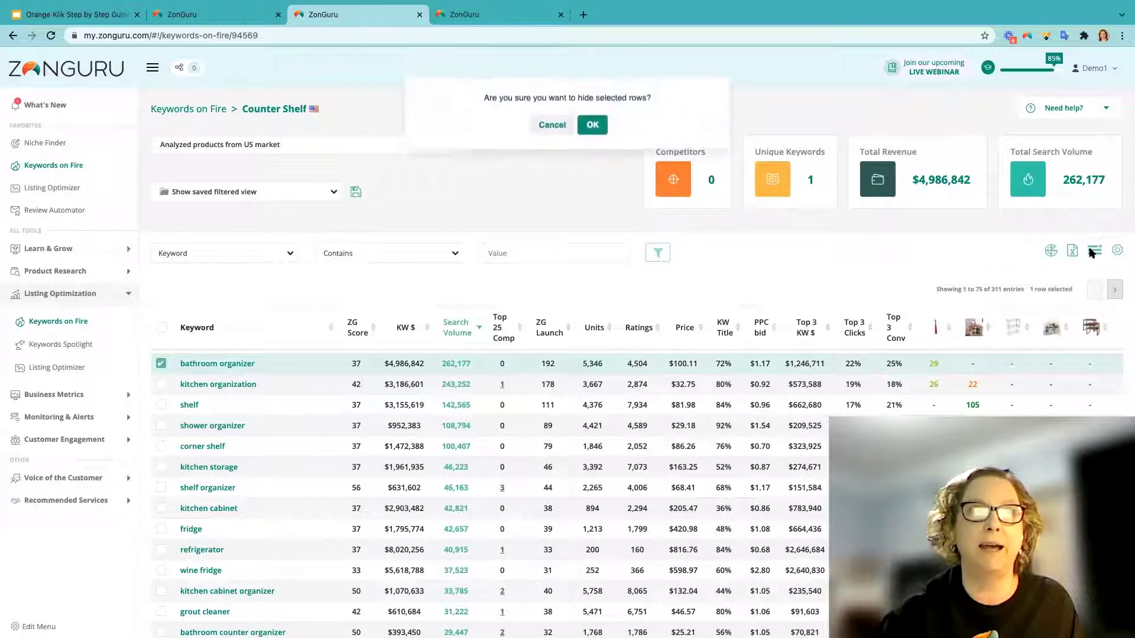
click(596, 129)
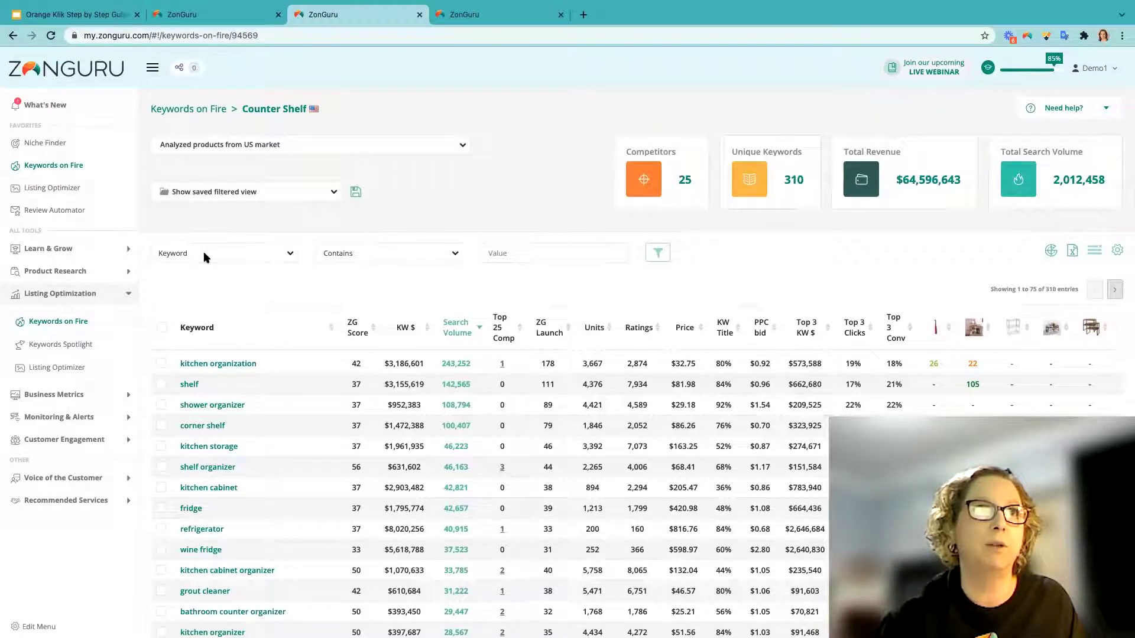
- Filter the keyword list to keywords that do not contain "bathroom"
click(366, 259)
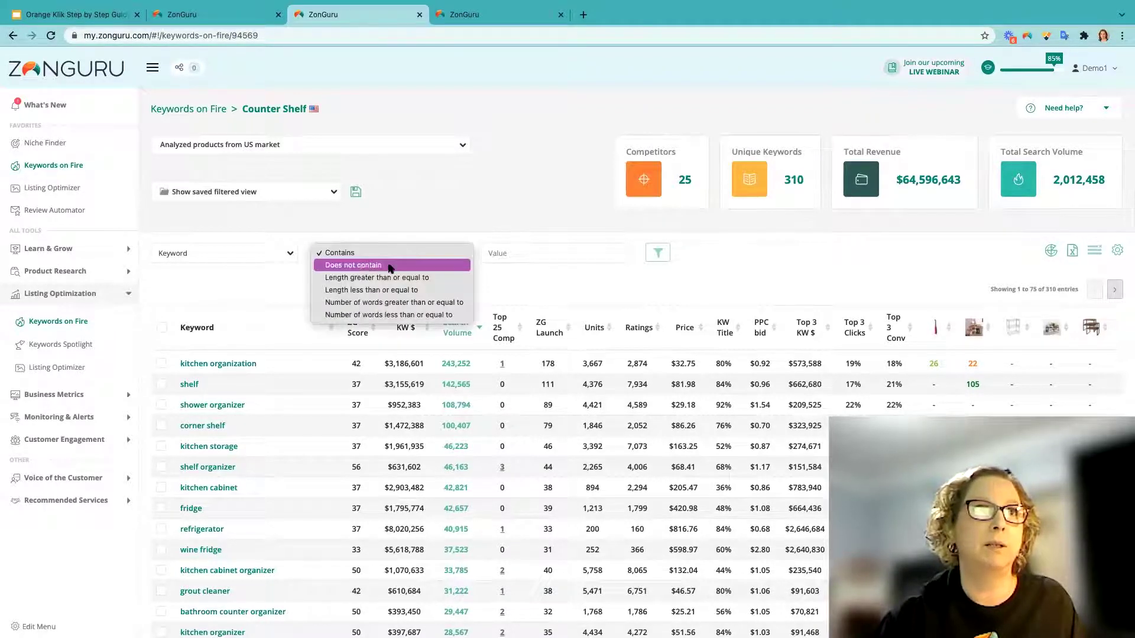
click(367, 264)
click(495, 253)
text(b)
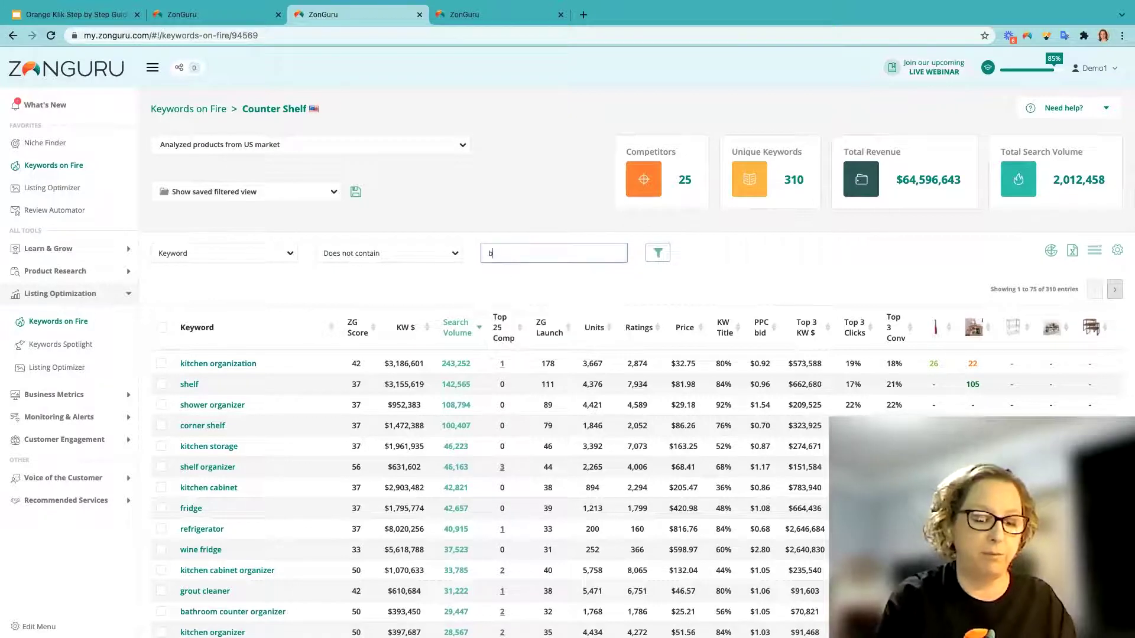
text(A\)
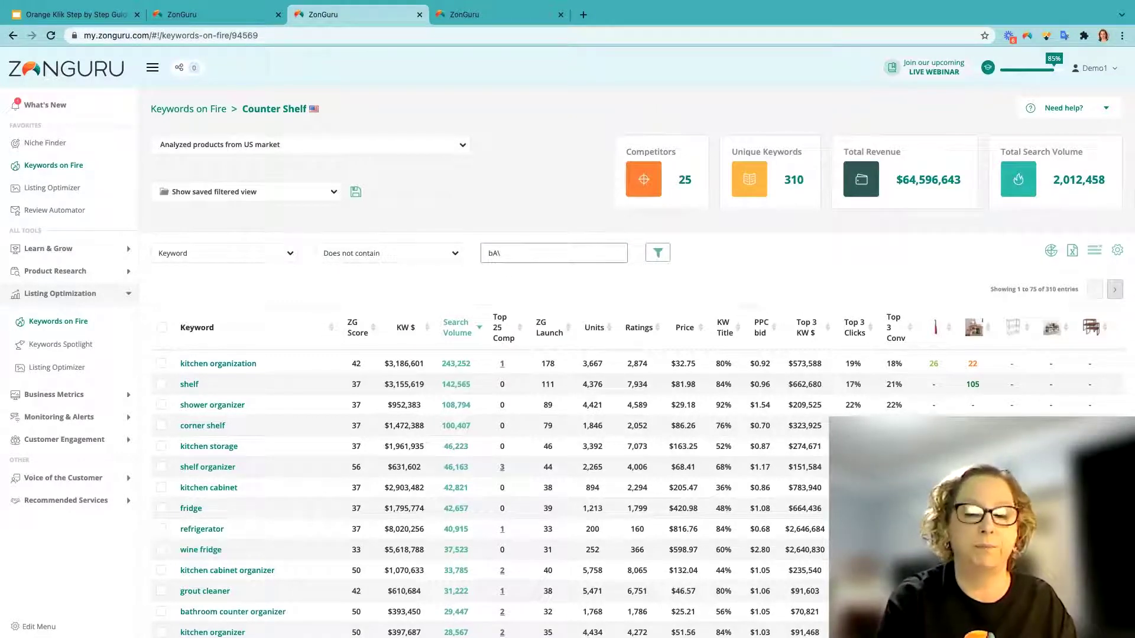
key(BackSpace)
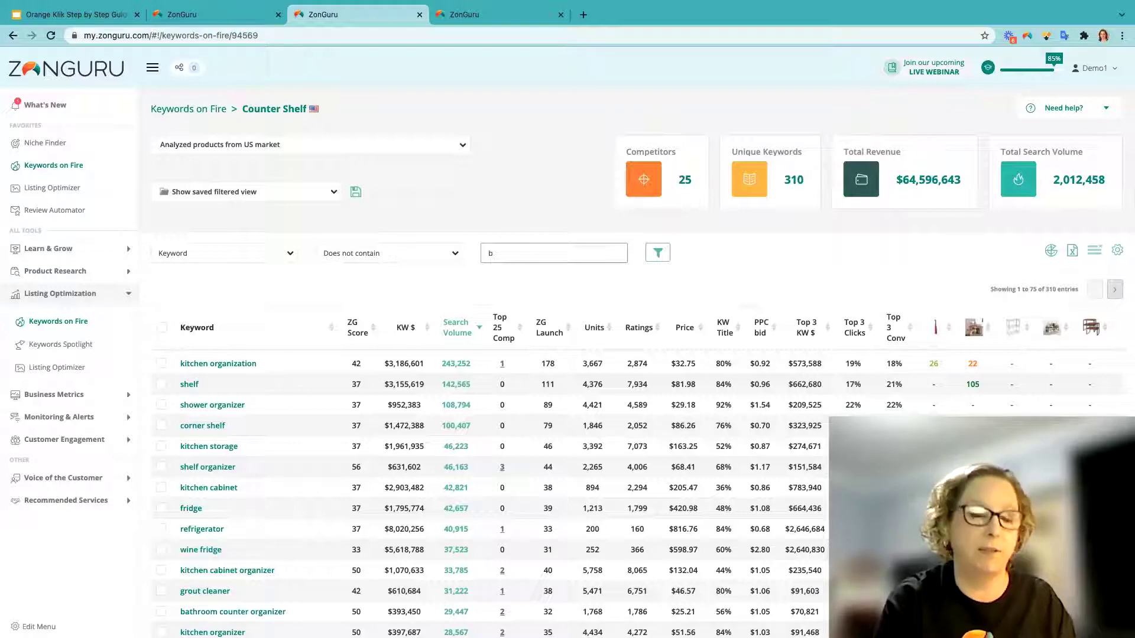
text(athroom)
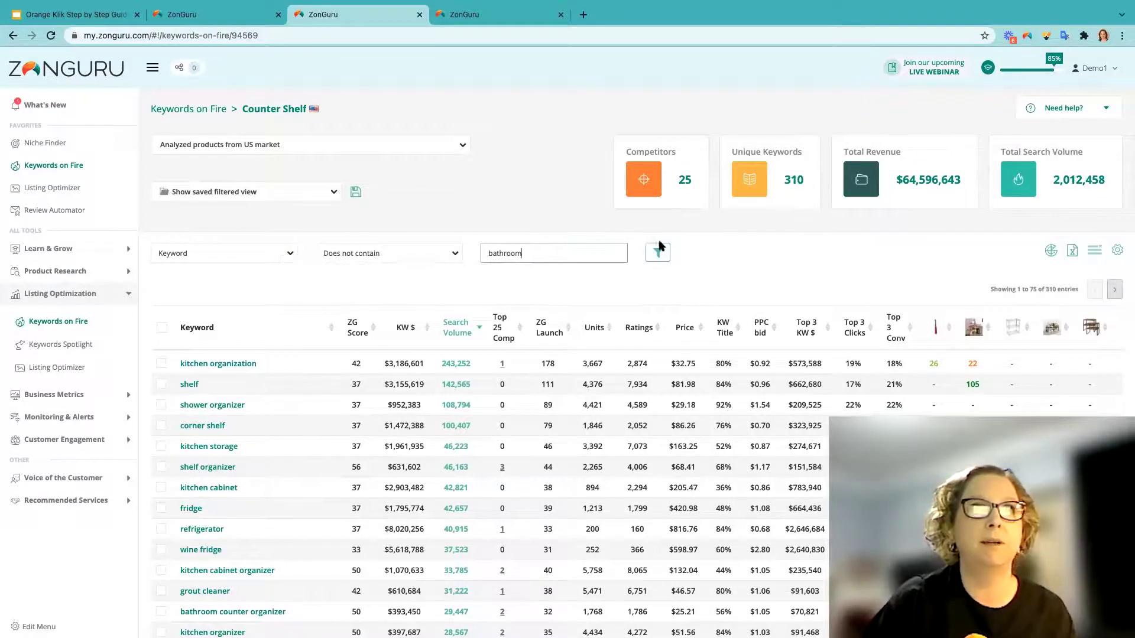
click(659, 254)
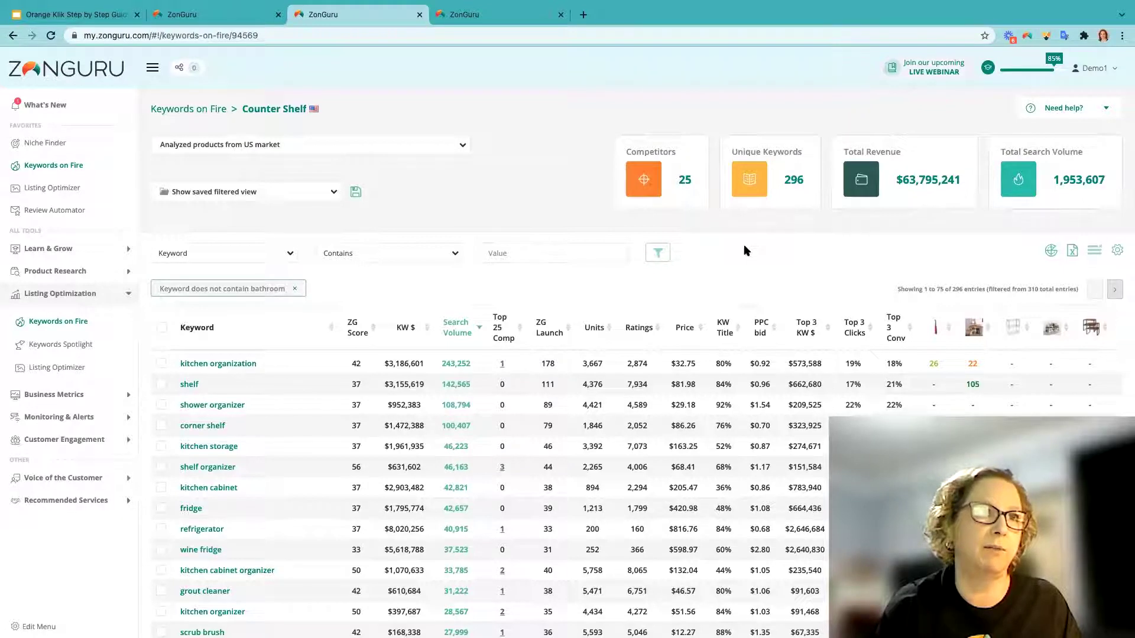
- Examine the competitor product ranking columns at the far end of the filtered keyword table
mouse_move(738, 437)
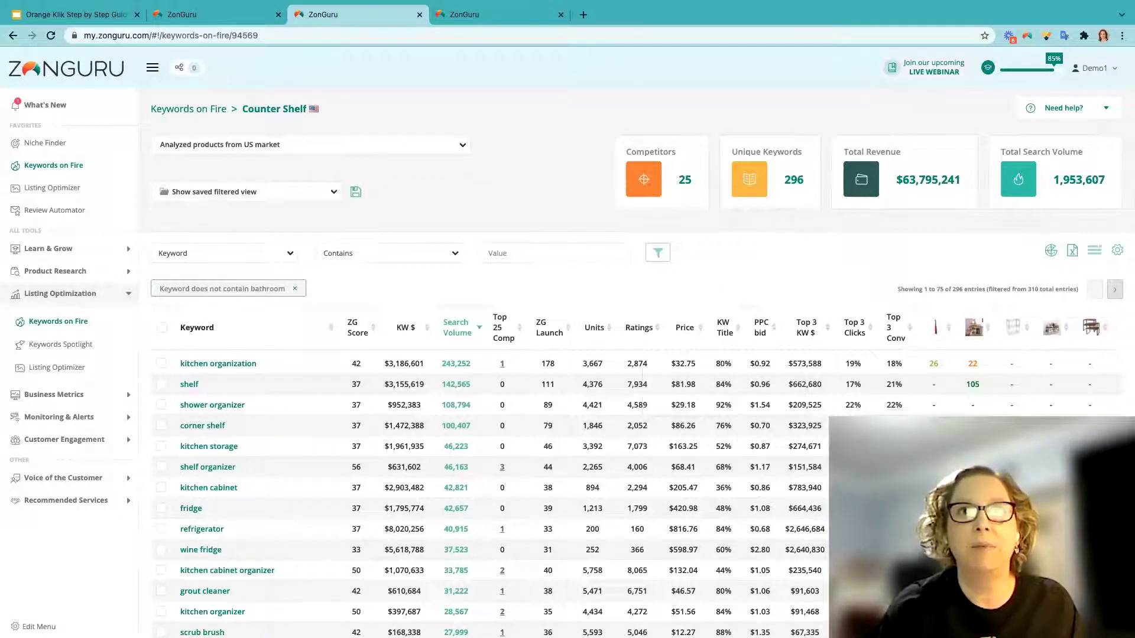
scroll(636, 473, right, 3)
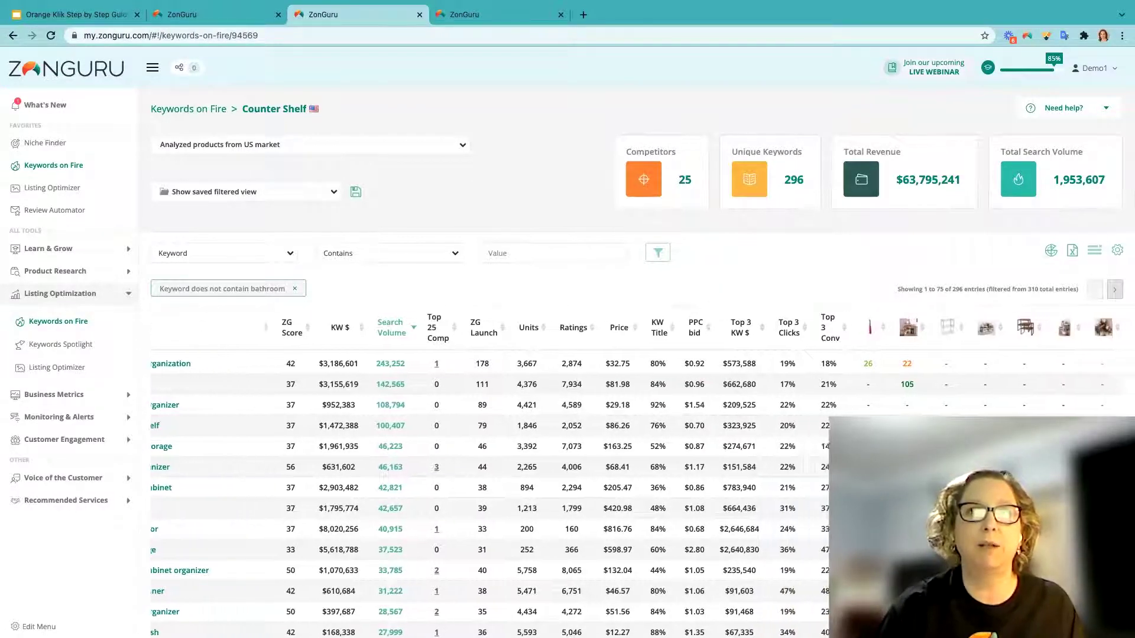
scroll(635, 473, right, 1)
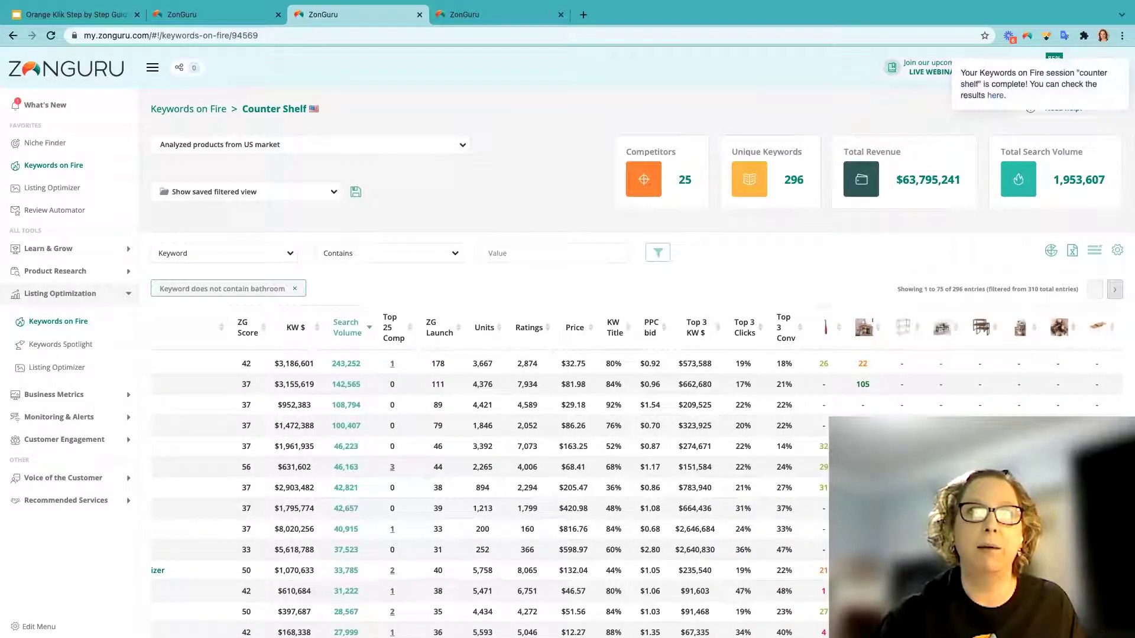
scroll(638, 476, right, 10)
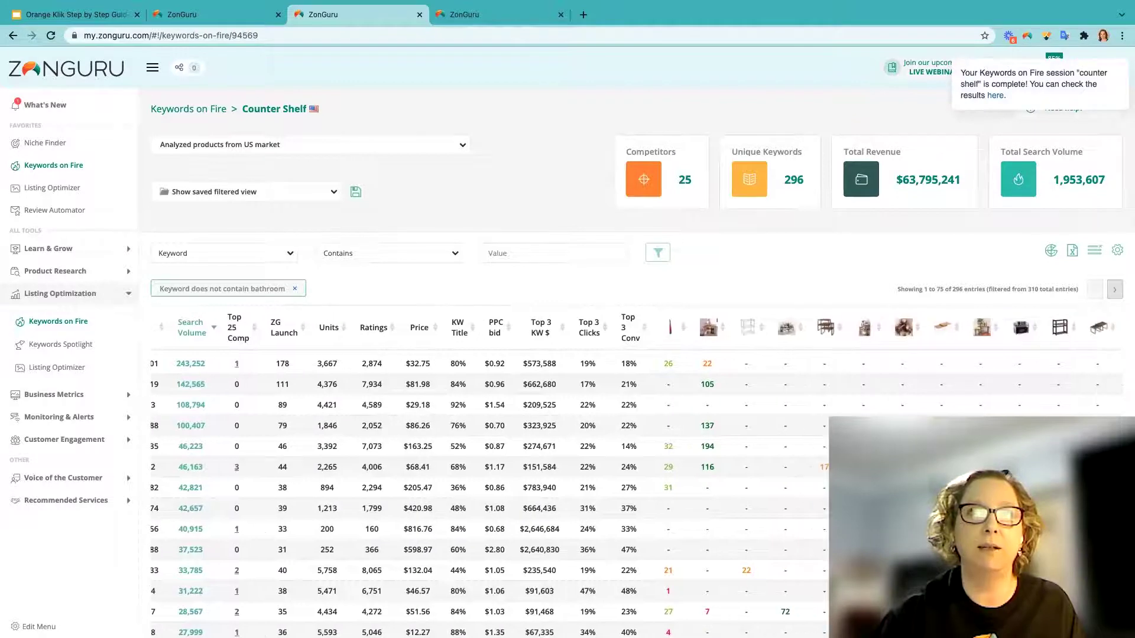
scroll(461, 397, right, 6)
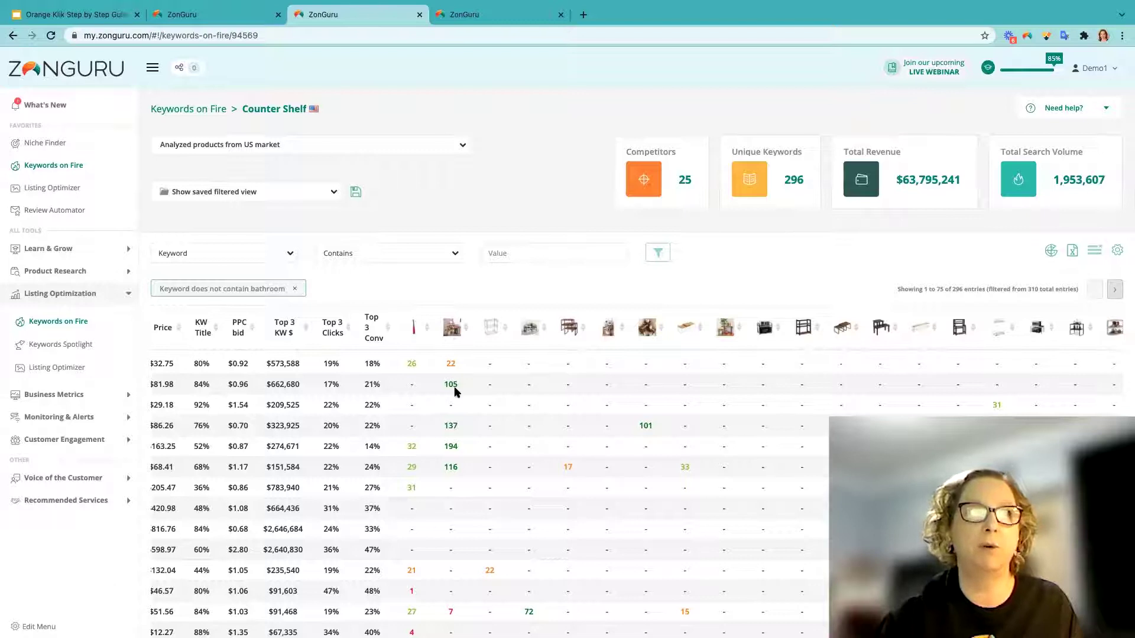
- Examine the keyword metrics against the competitor ranking columns, and review the filtered keywords in order of search volume
scroll(455, 391, left, 5)
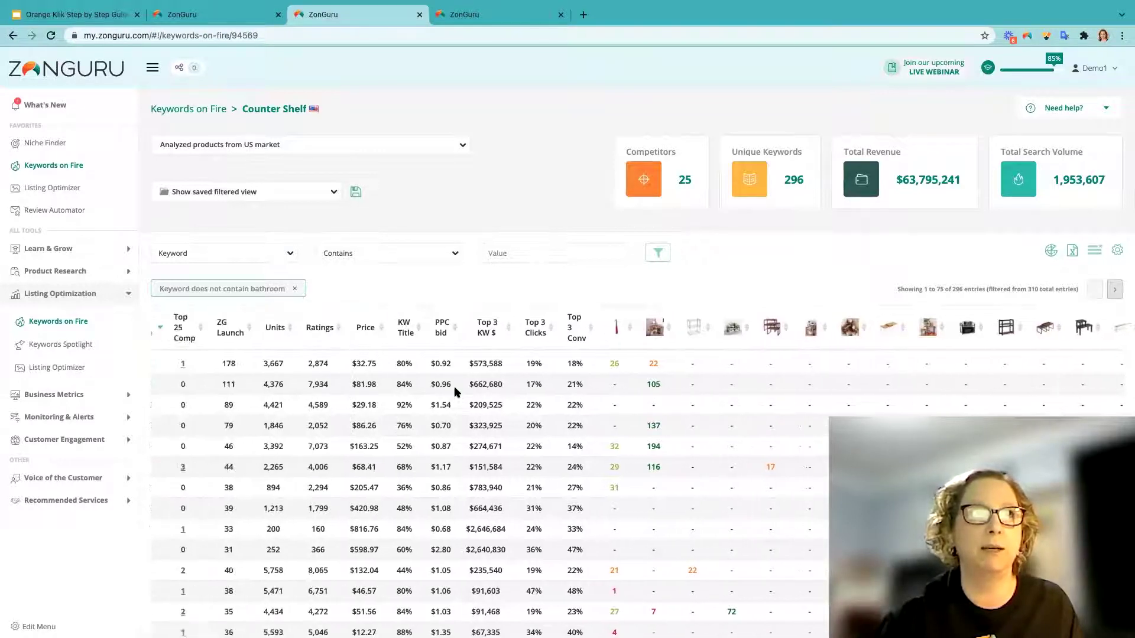
scroll(455, 390, left, 3)
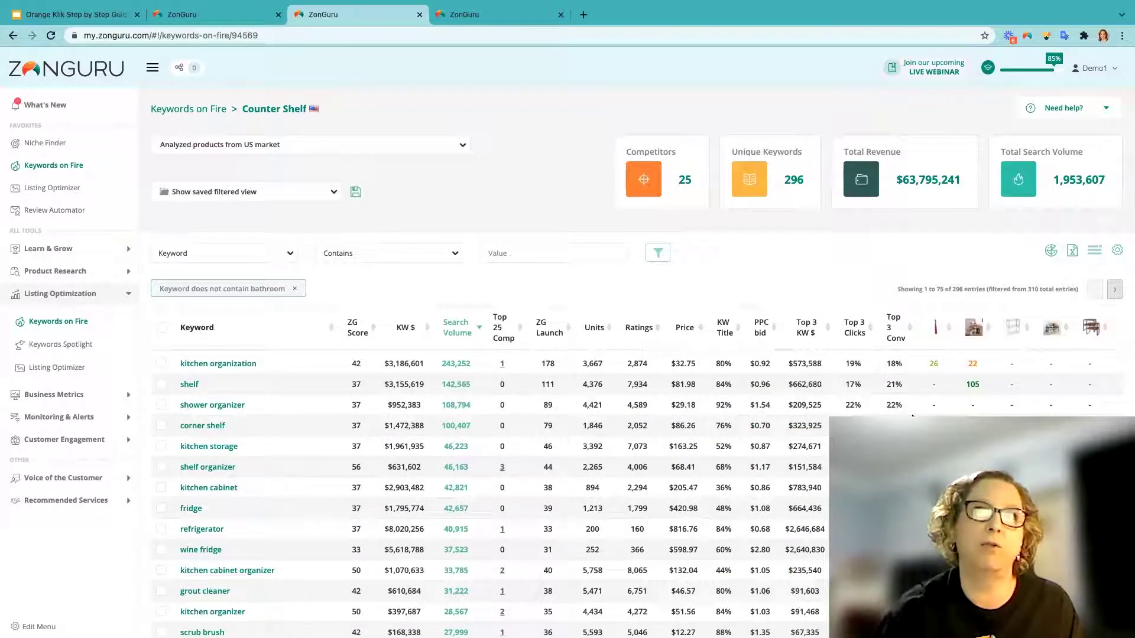
scroll(641, 389, right, 5)
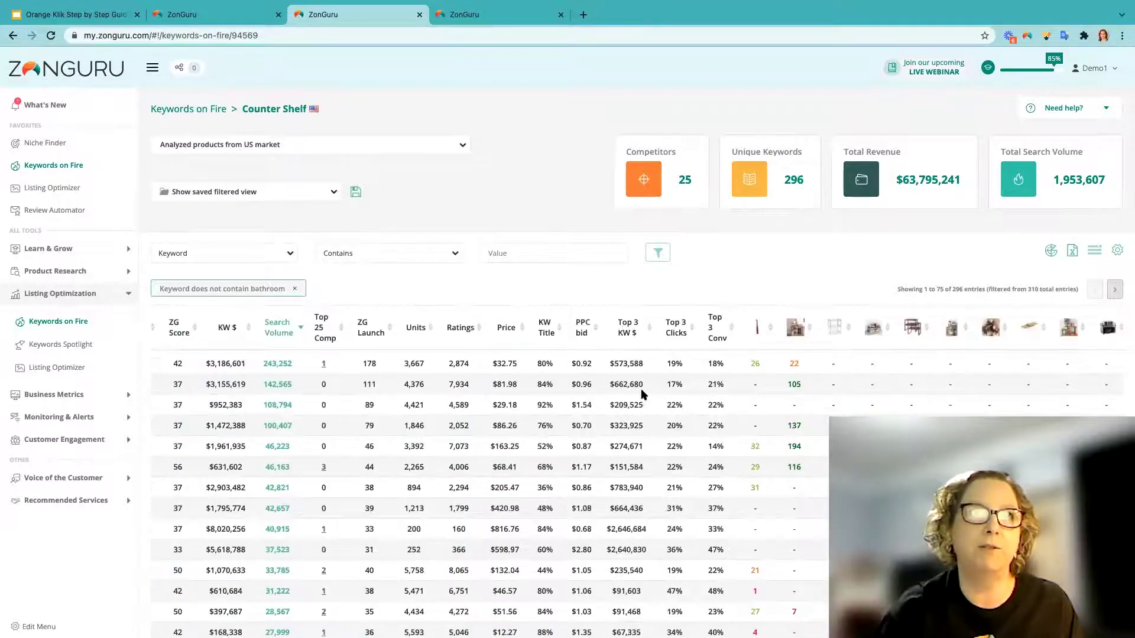
scroll(650, 388, right, 3)
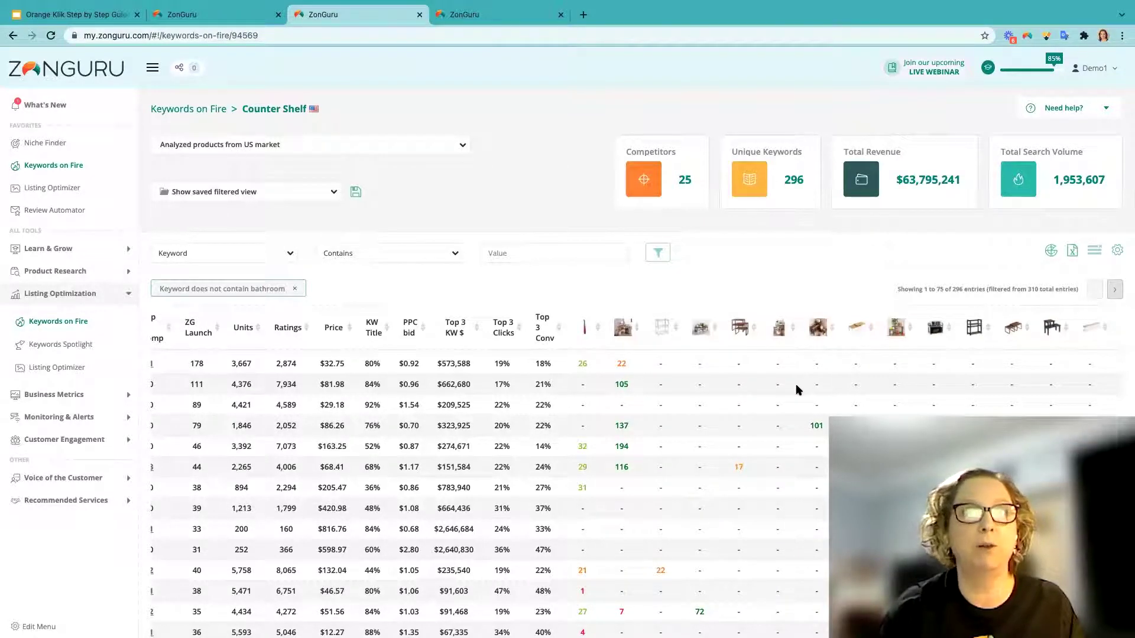
scroll(796, 388, right, 5)
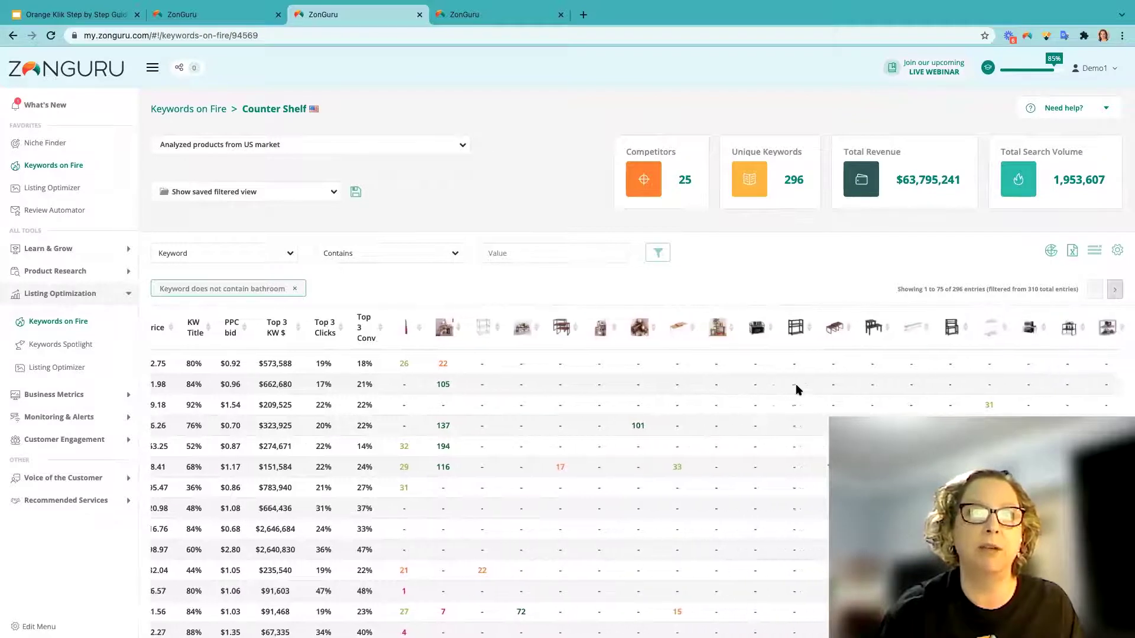
scroll(796, 389, right, 2)
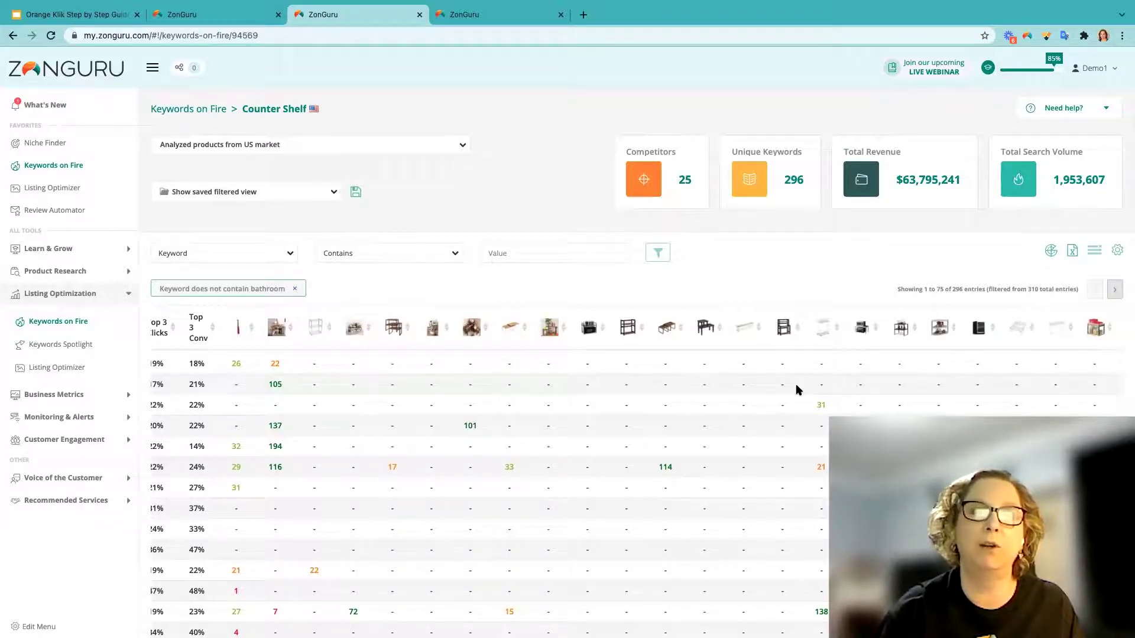
scroll(797, 389, left, 10)
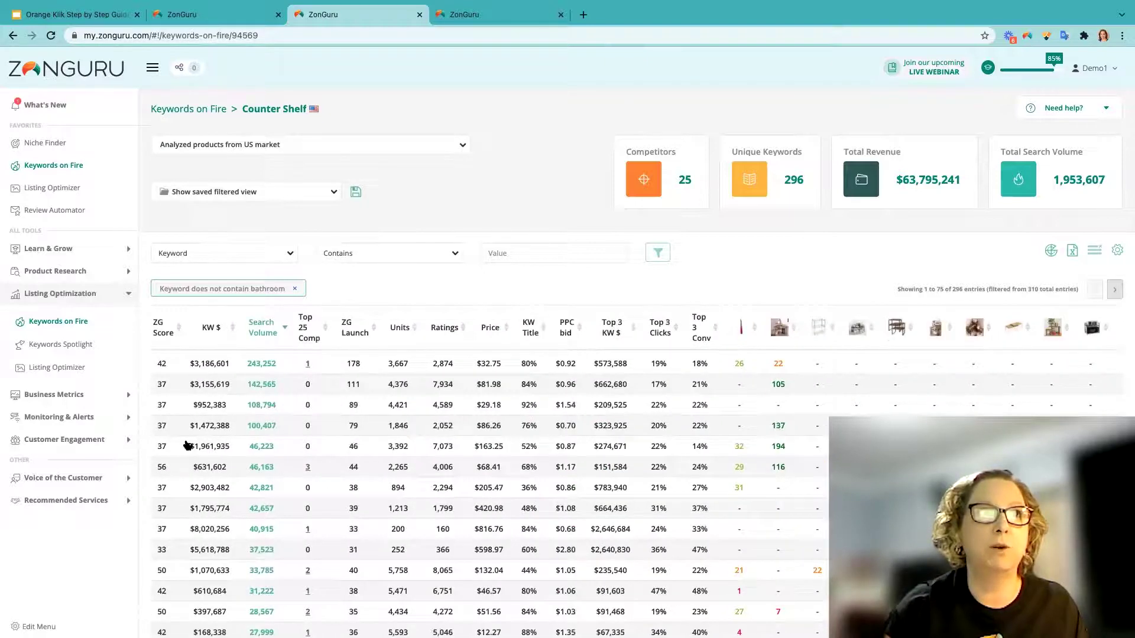
scroll(187, 446, left, 3)
scroll(187, 446, down, 3)
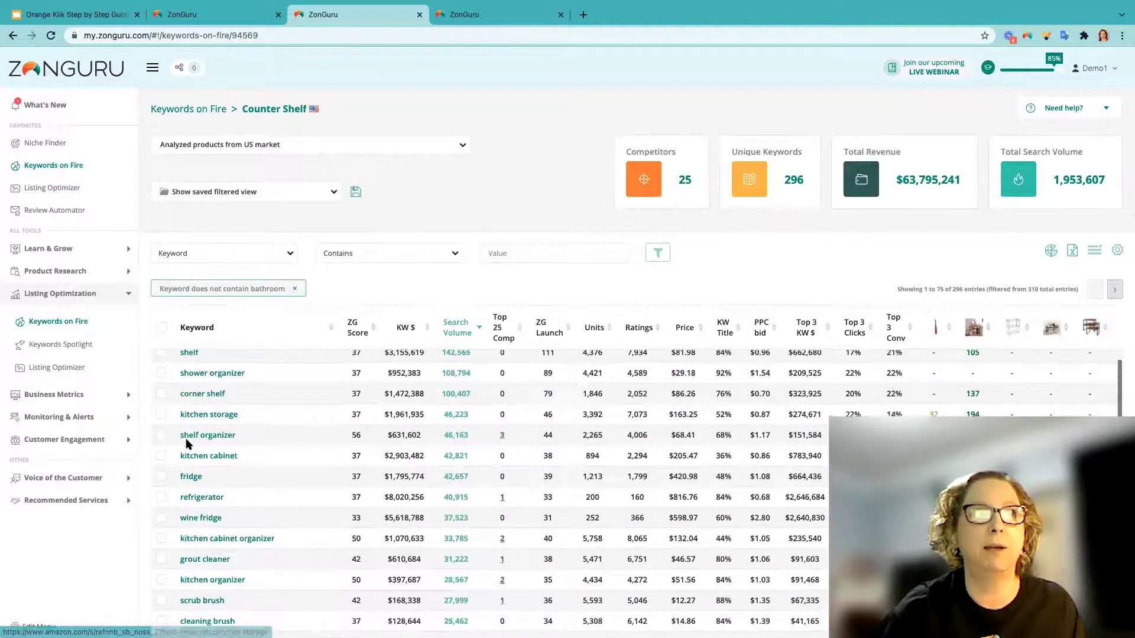
scroll(186, 446, down, 1)
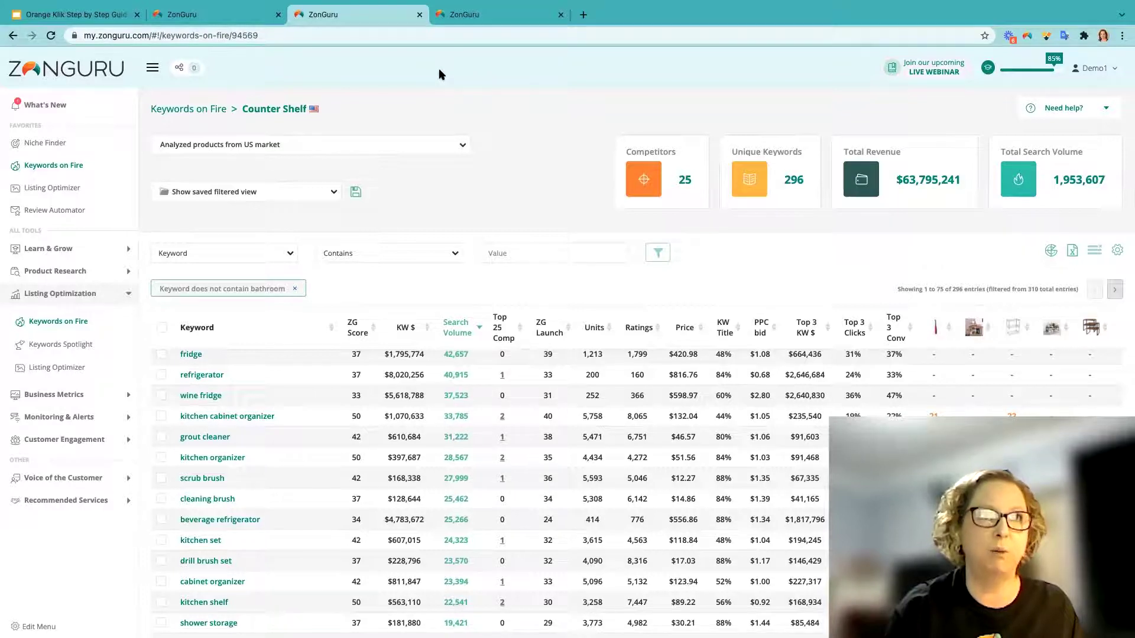
scroll(536, 416, up, 3)
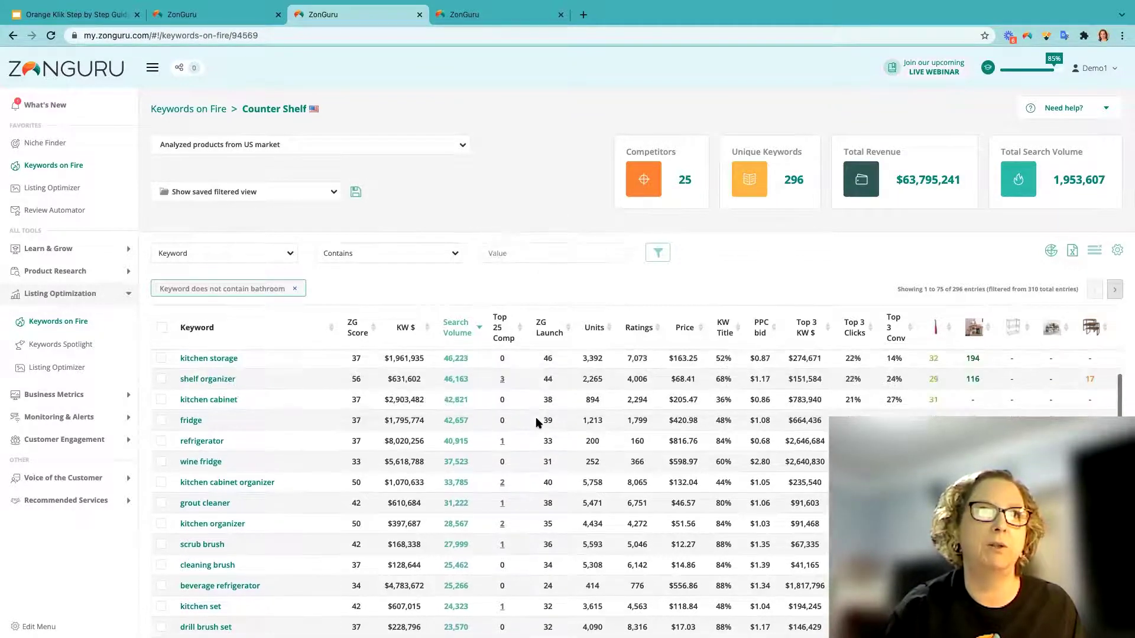
scroll(536, 421, up, 3)
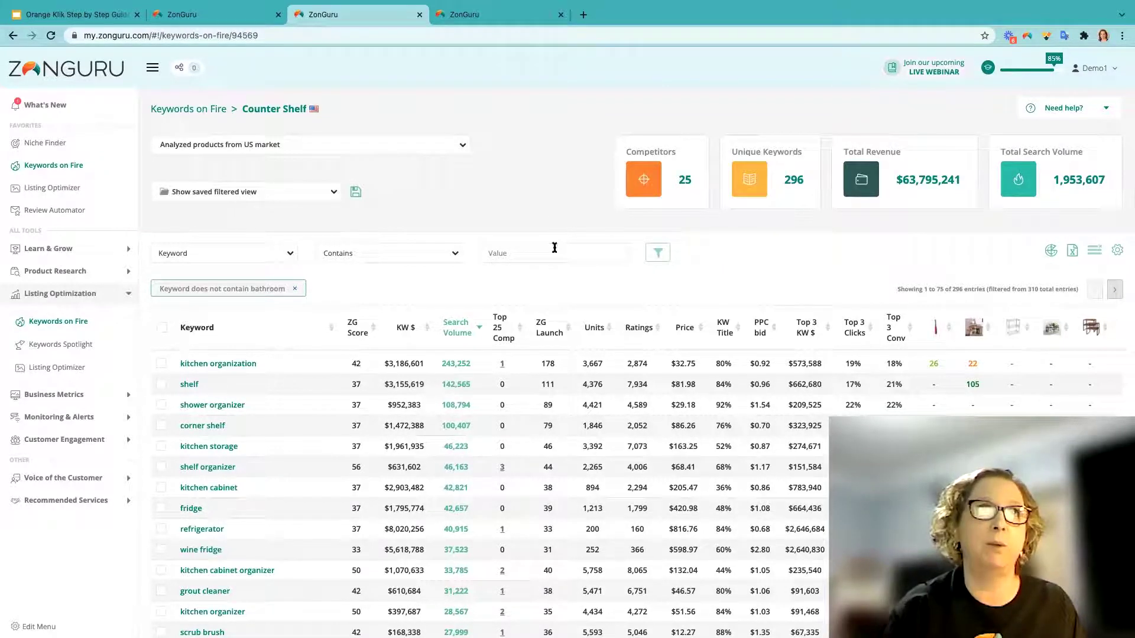
- Switch to the open Keyword Tracker page and inspect the 30-day position trend for the "shelf organizer" keyword
click(454, 17)
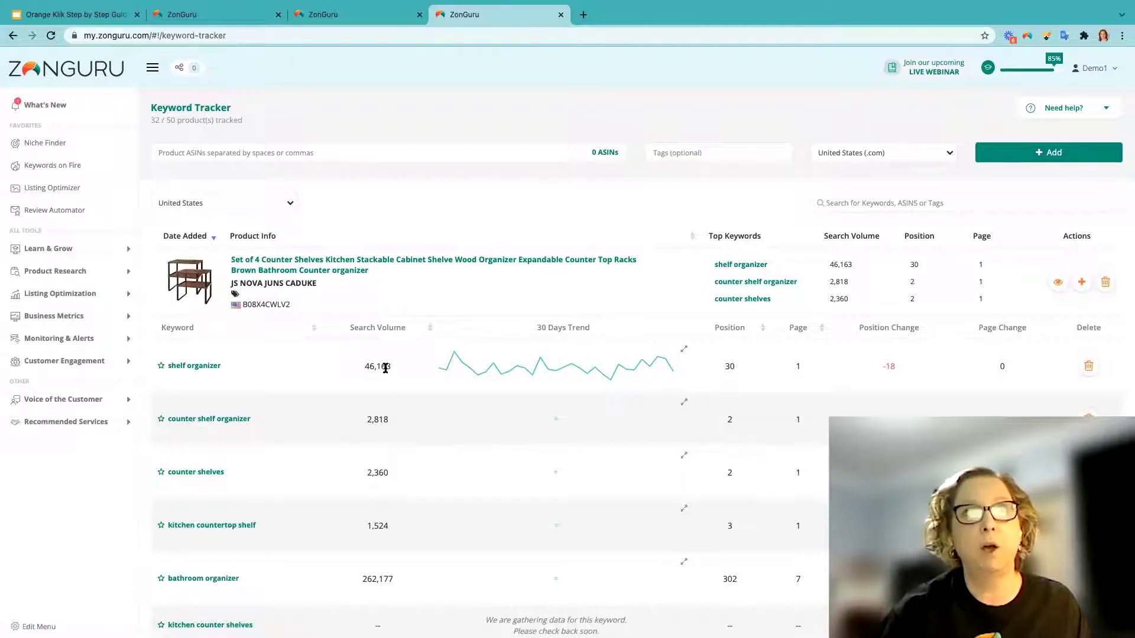
mouse_move(536, 374)
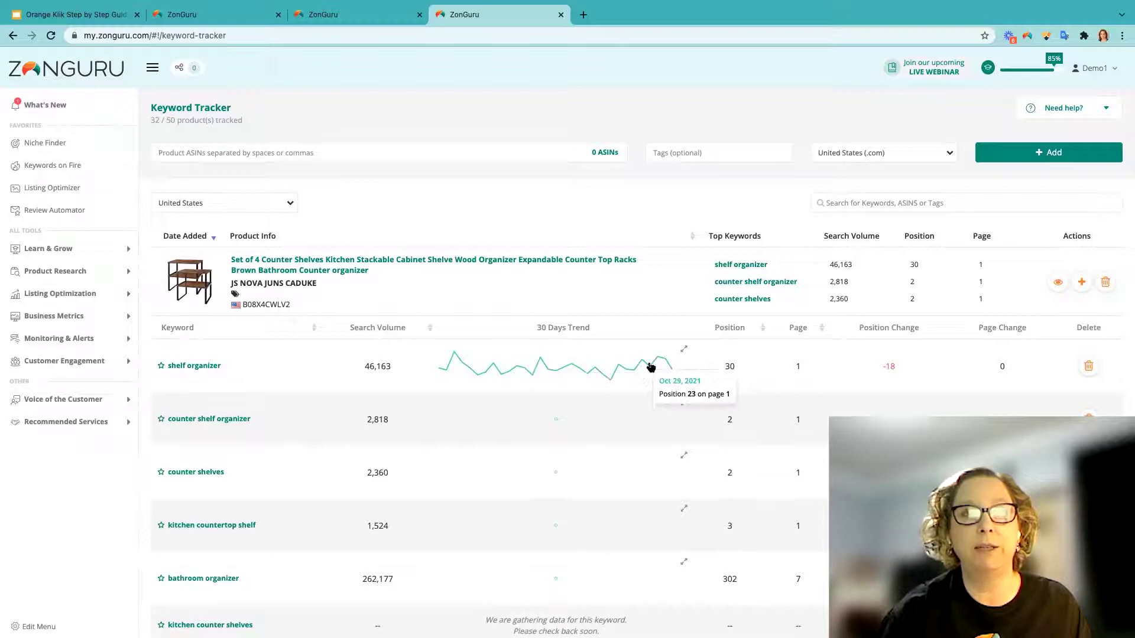